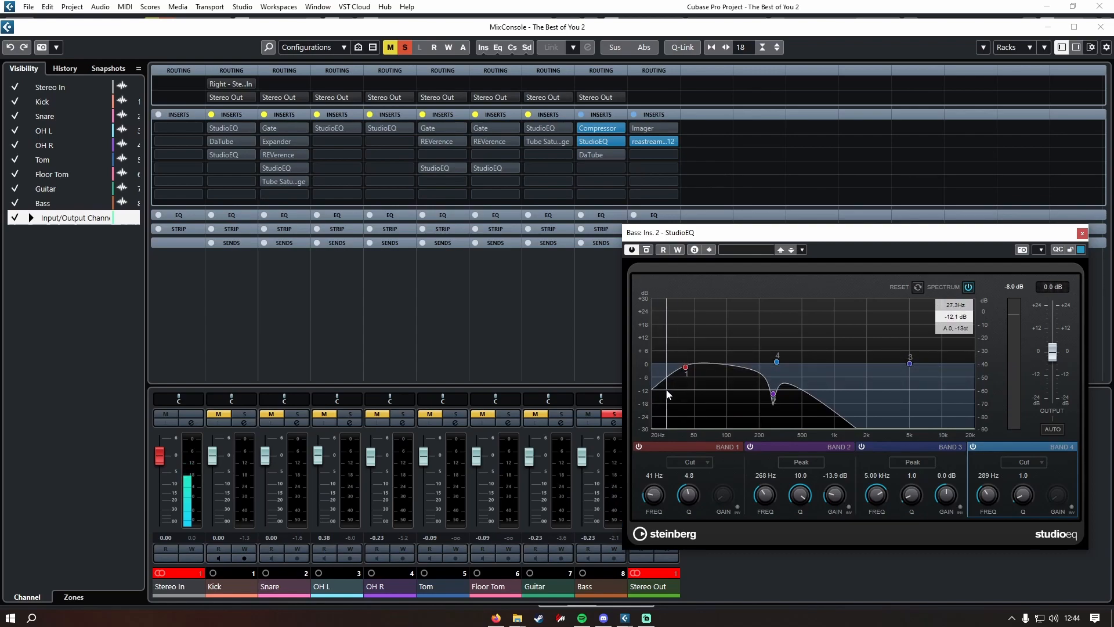
Audition the bass EQ's 268 Hz band at 24.0 dB, then set its gain to -14.2 dB and close the EQ.
left_click_drag(836, 494, 833, 398)
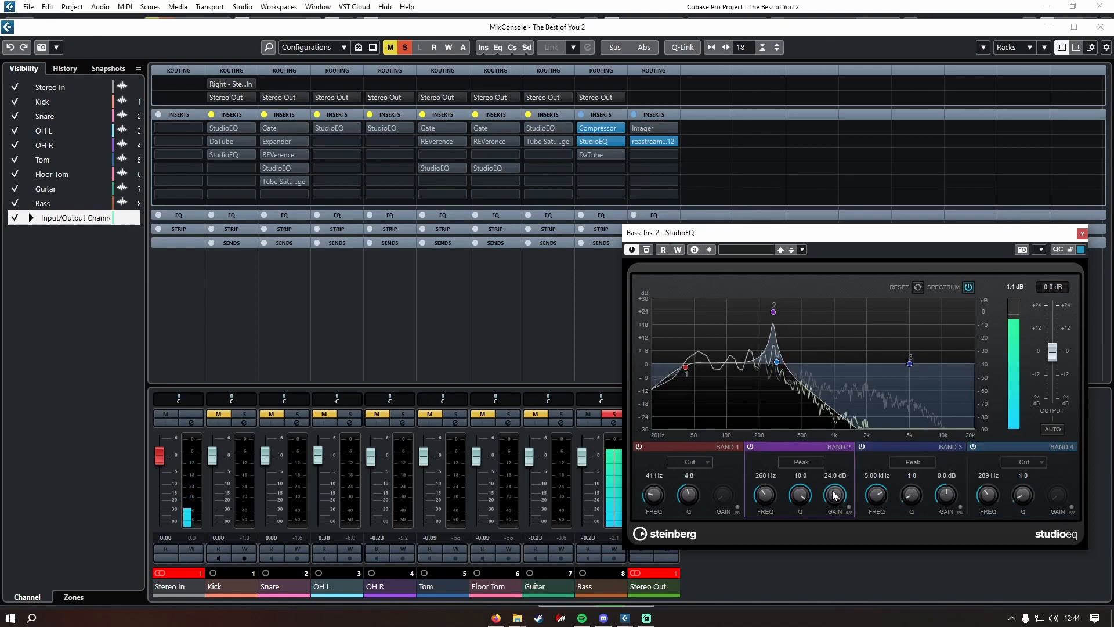
left_click_drag(834, 494, 838, 590)
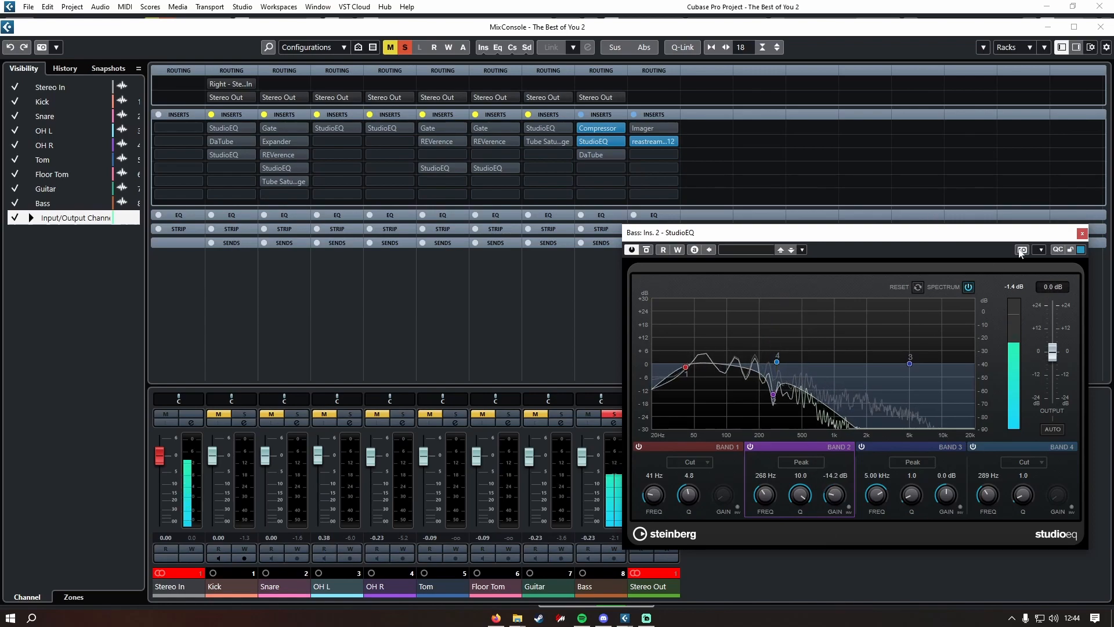
left_click(1082, 234)
Activate the DaTube insert on the Bass channel and raise the channel's fader to 1.17 dB.
left_click(602, 155)
left_click_drag(756, 251, 886, 214)
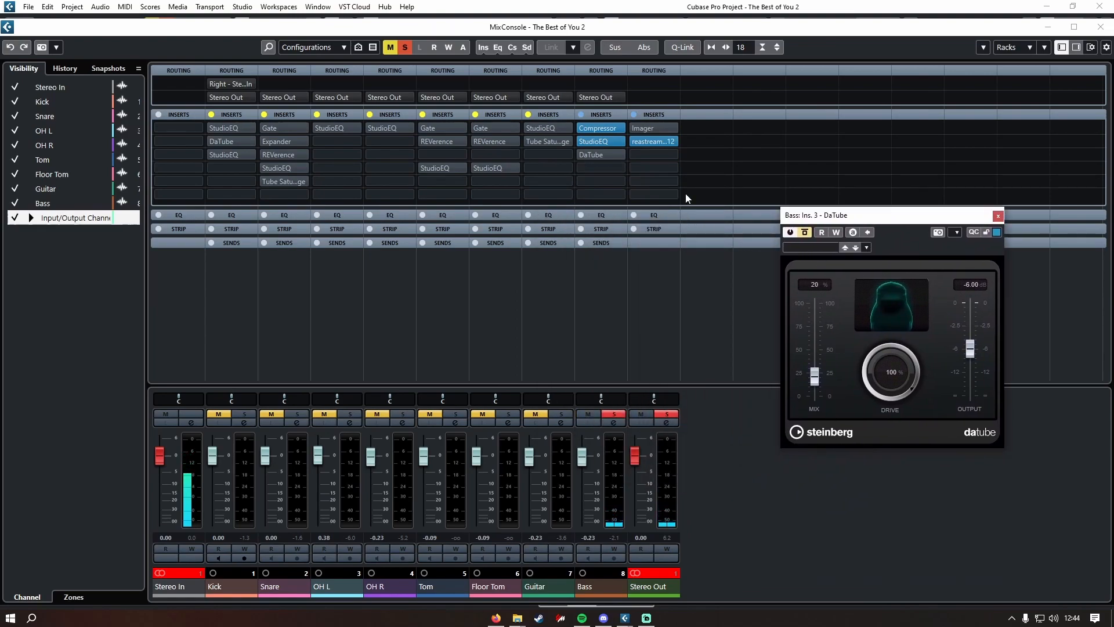
left_click(805, 233)
left_click_drag(896, 216, 904, 154)
left_click(811, 171)
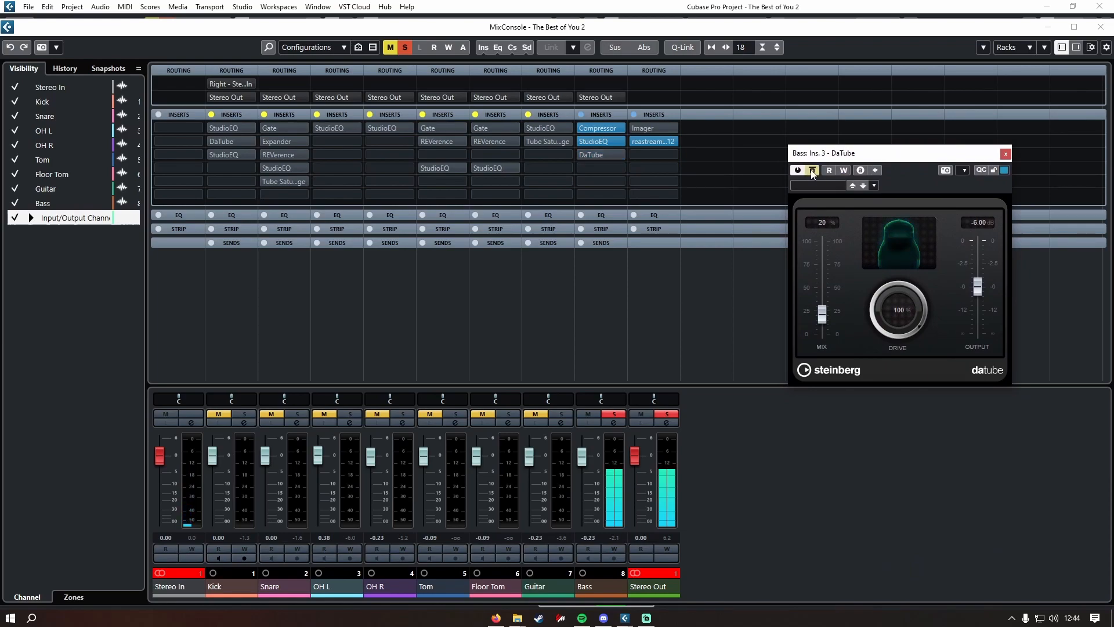
left_click(812, 172)
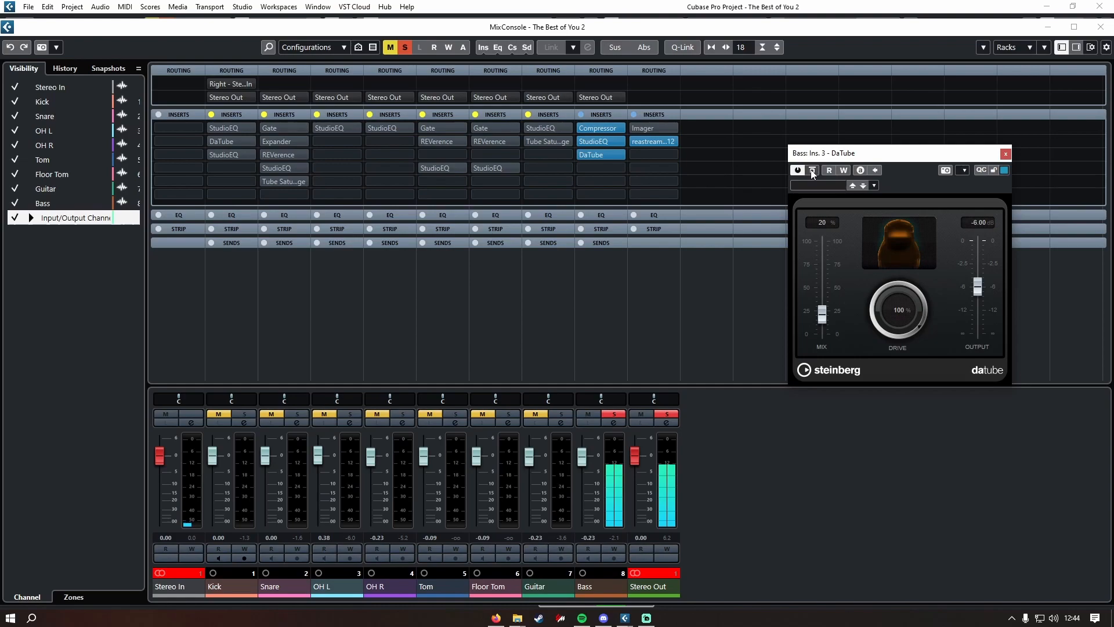
left_click(1005, 154)
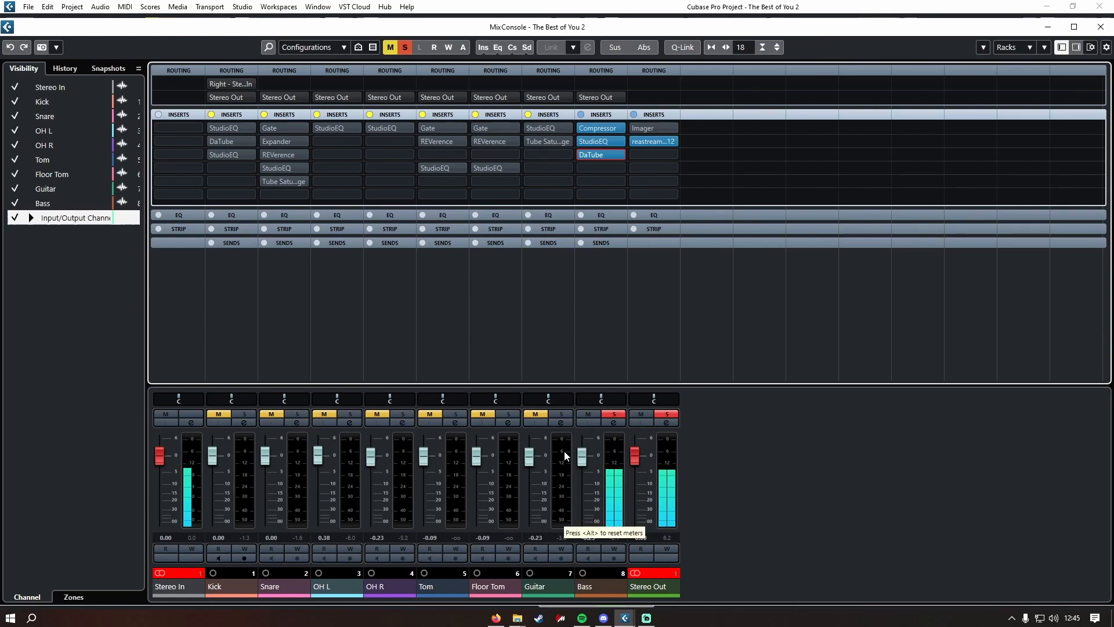
left_click_drag(583, 463, 585, 461)
Solo the Guitar channel, boost band 2 of its StudioEQ to 18.0 dB and activate the EQ during playback.
left_click(570, 416, "ctrl")
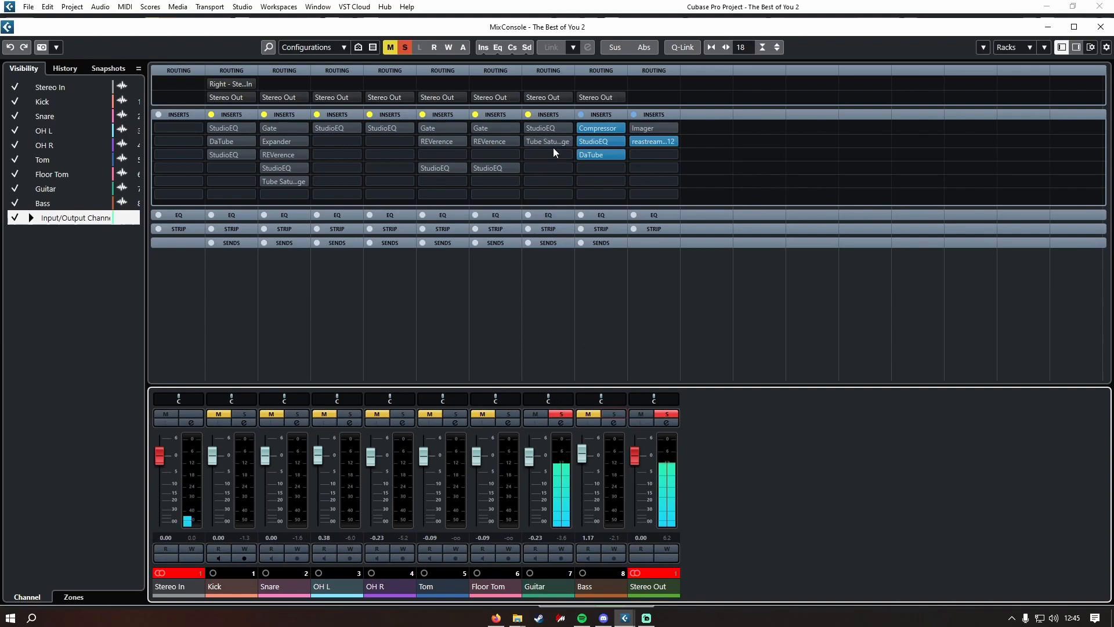
left_click(557, 130)
left_click_drag(622, 99, 735, 194)
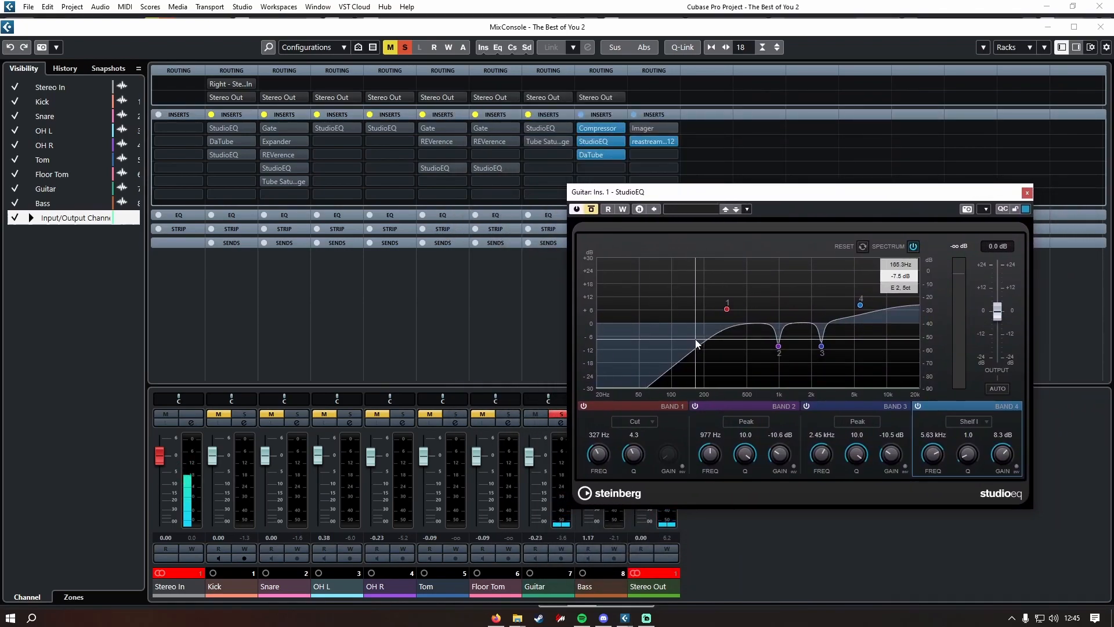
left_click_drag(780, 453, 868, 443)
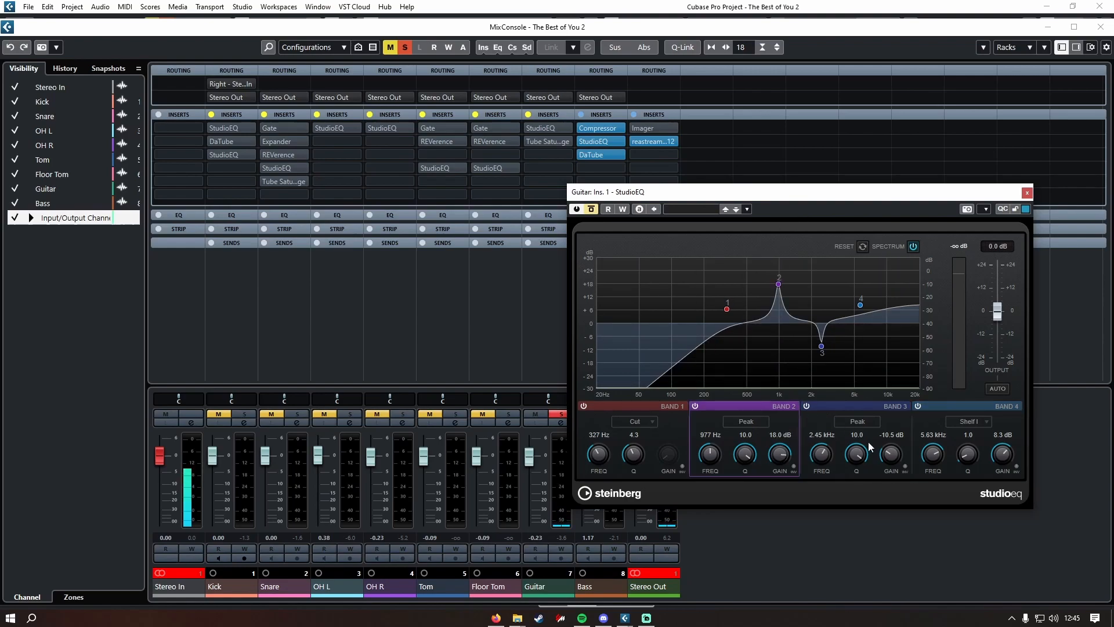
key("space")
left_click(595, 209)
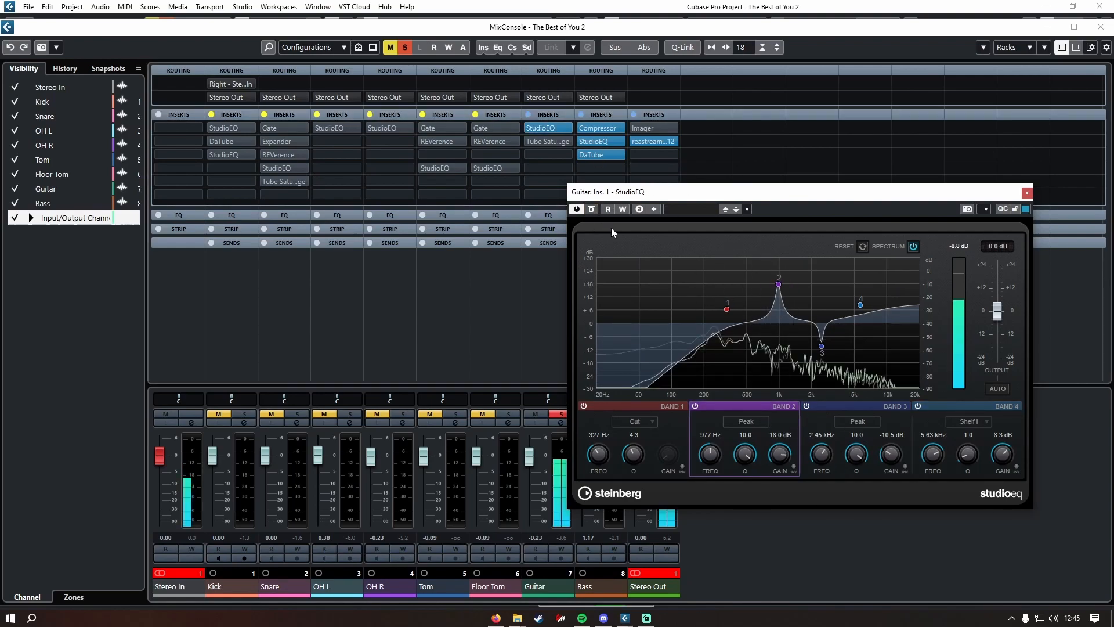
Set the guitar EQ's band 2 gain to -11.0 dB and band 3 gain to -12.2 dB, then close it.
left_click_drag(781, 455, 781, 526)
mouse_move(892, 456)
left_mouse_down()
mouse_move(885, 371)
mouse_move(886, 456)
left_mouse_up()
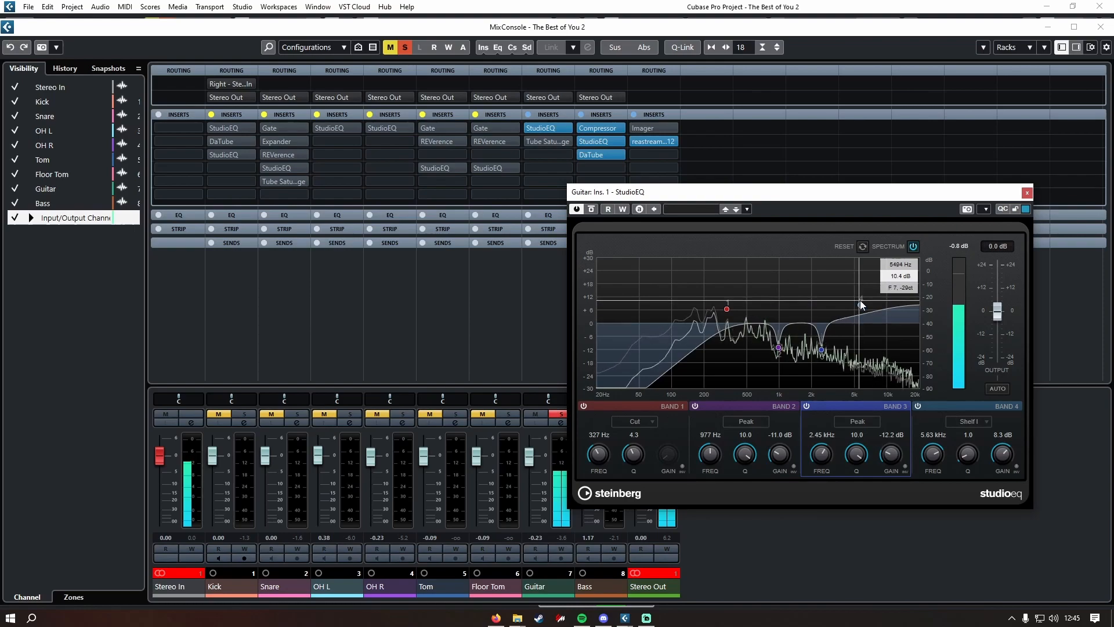
left_click(1027, 193)
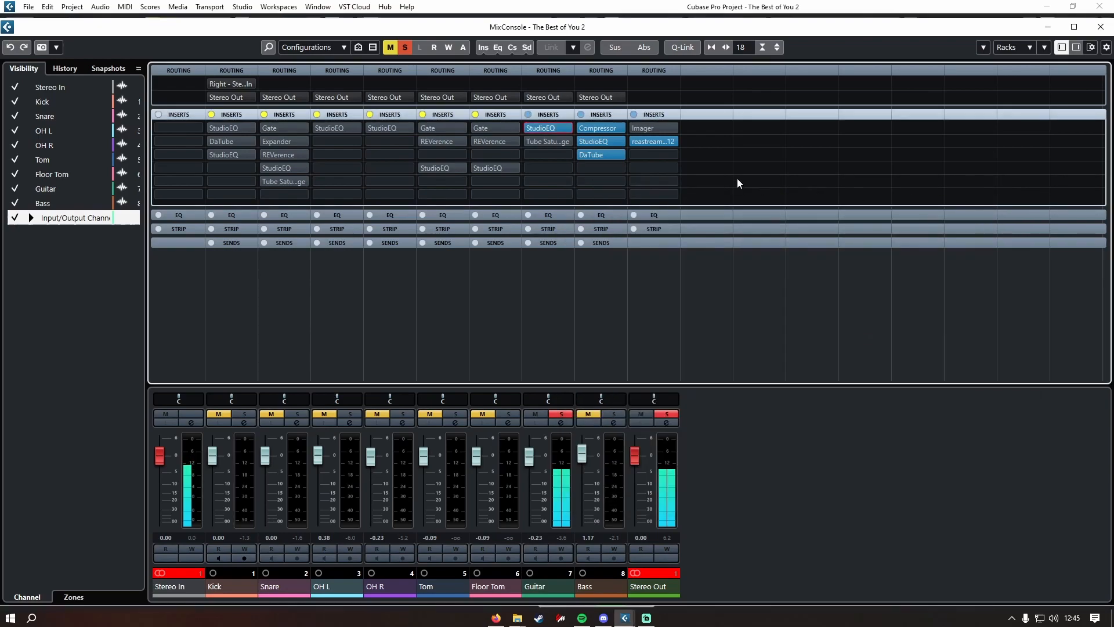
Activate Tube Saturator Vintage on the Guitar channel and slightly adjust its drive.
left_click(550, 141)
left_click_drag(581, 209, 756, 260)
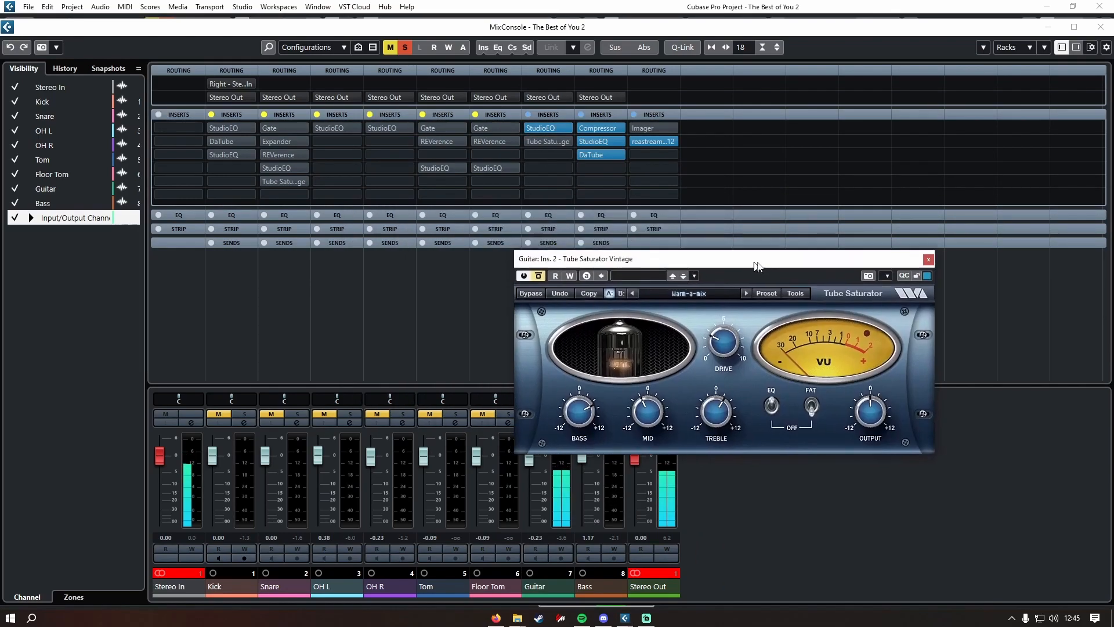
left_click(544, 276)
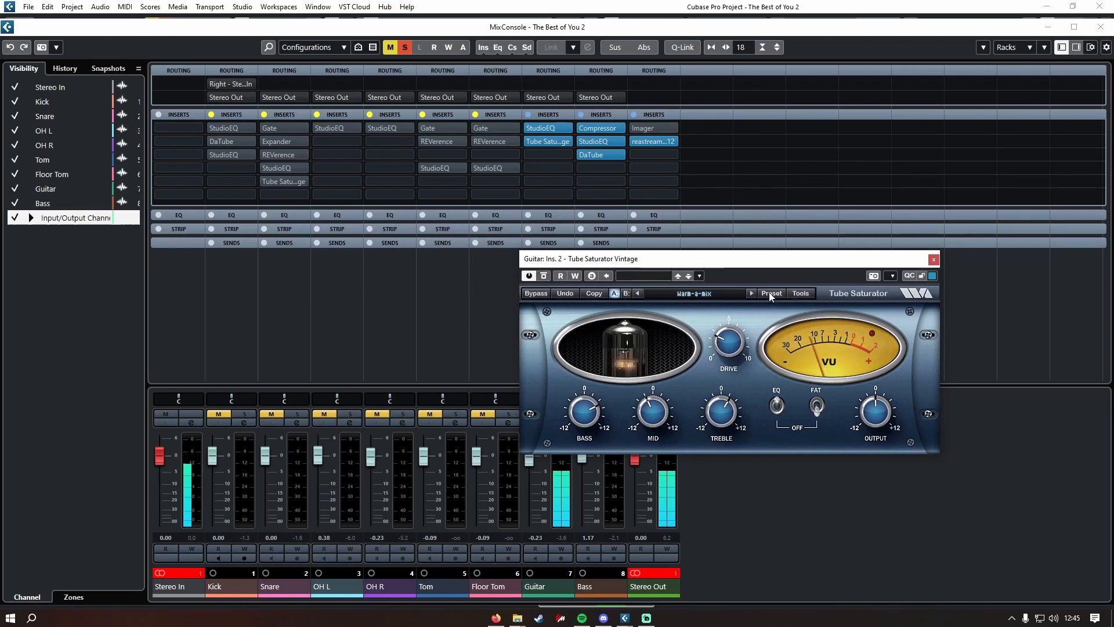
left_click_drag(730, 342, 732, 344)
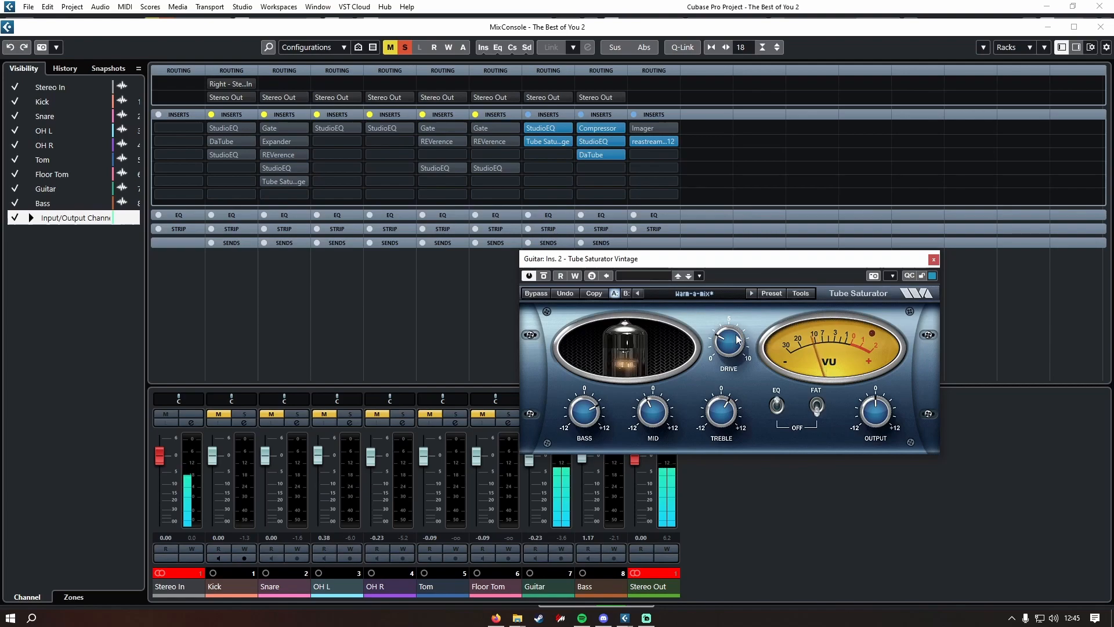
left_click(933, 260)
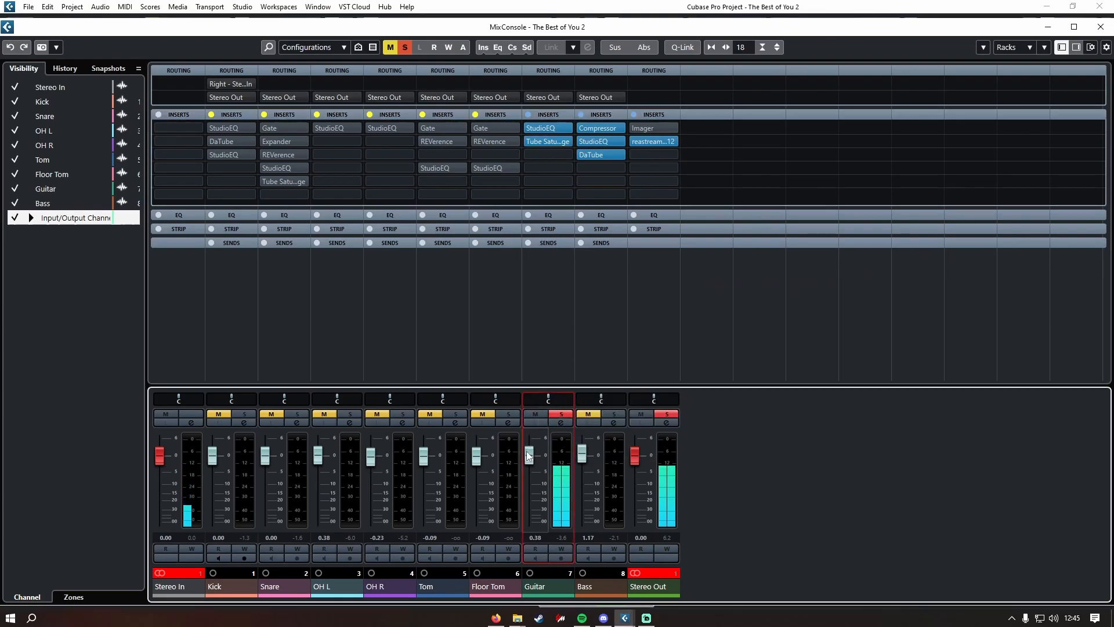
Raise the Guitar channel's fader to 1.89 dB and pan it right to R55.
left_click_drag(527, 448, 527, 442)
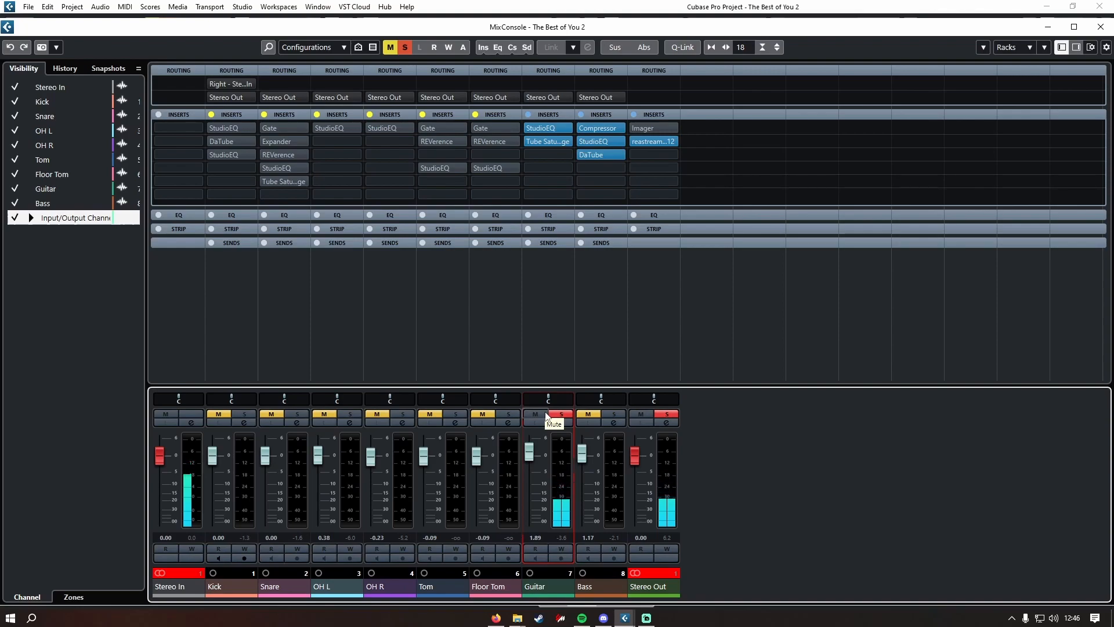
left_click_drag(555, 397, 565, 397)
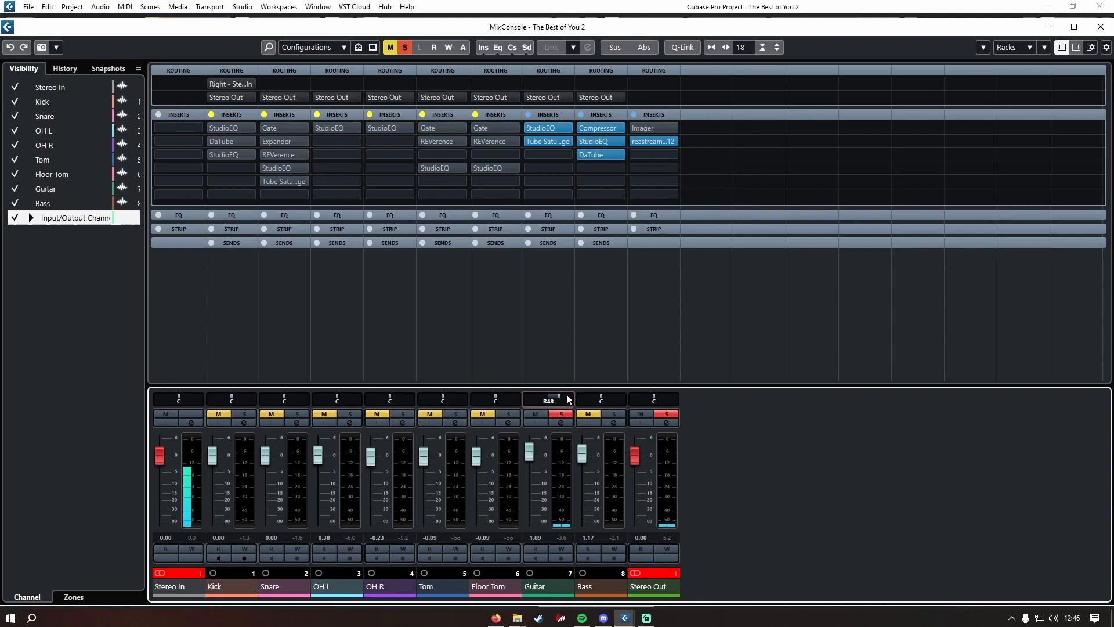
mouse_move(560, 401)
left_mouse_down()
mouse_move(537, 398)
mouse_move(559, 398)
left_mouse_up()
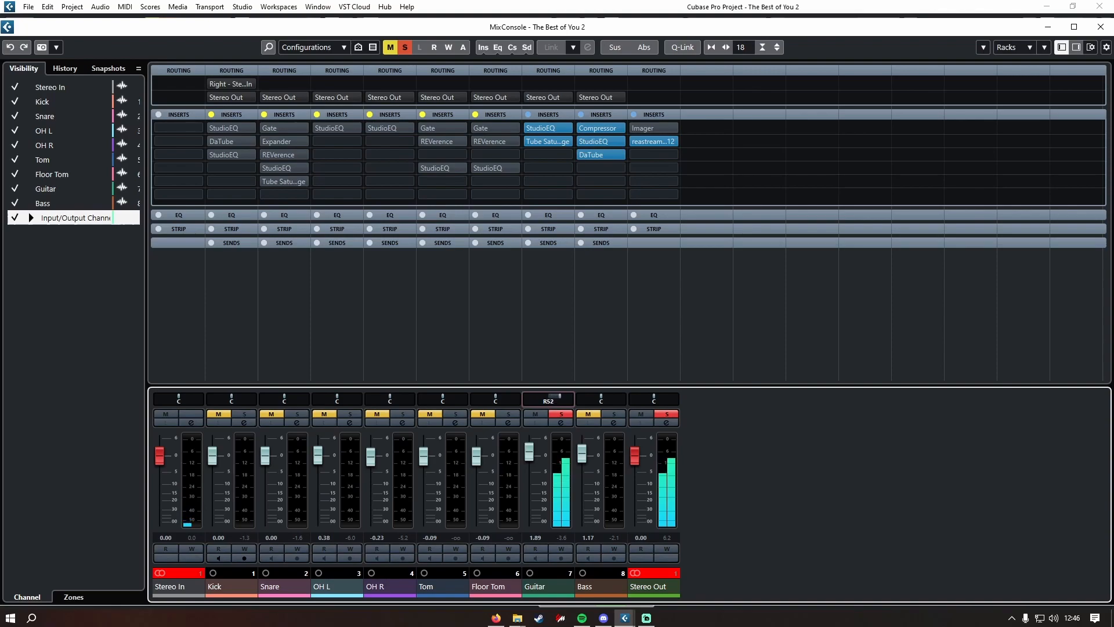
Solo the Bass channel together with the guitar and raise the bass fader to 1.89 dB.
left_click(614, 414)
left_click_drag(583, 460, 581, 461)
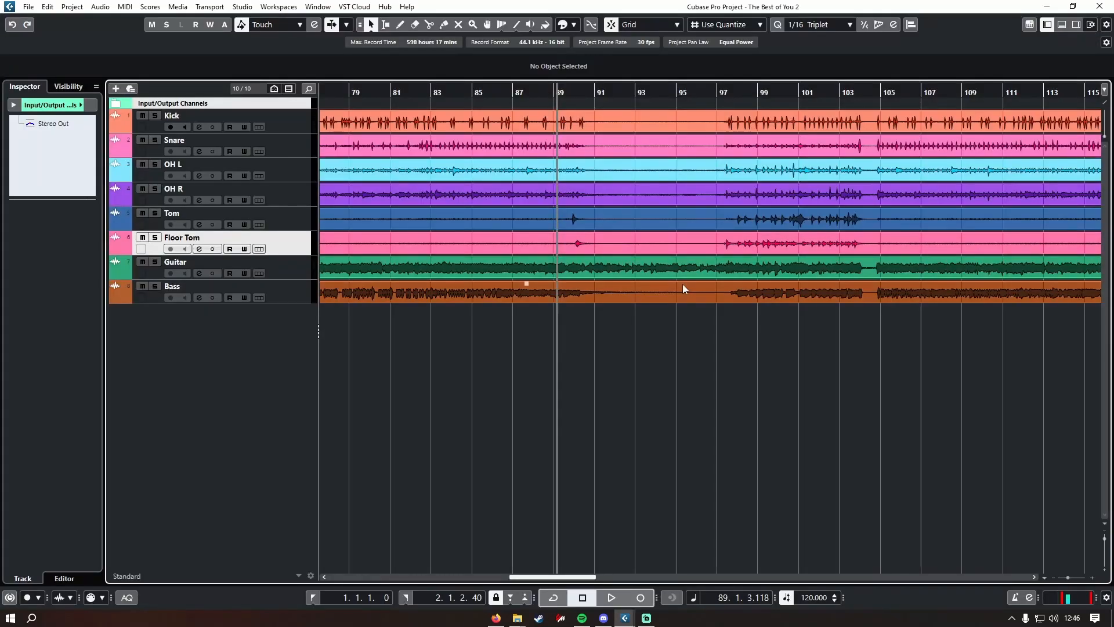
Solo the Tom and Floor Tom tracks in the project window and audition their passage after bar 97.
scroll(799, 281, "down", 3)
left_click(289, 224)
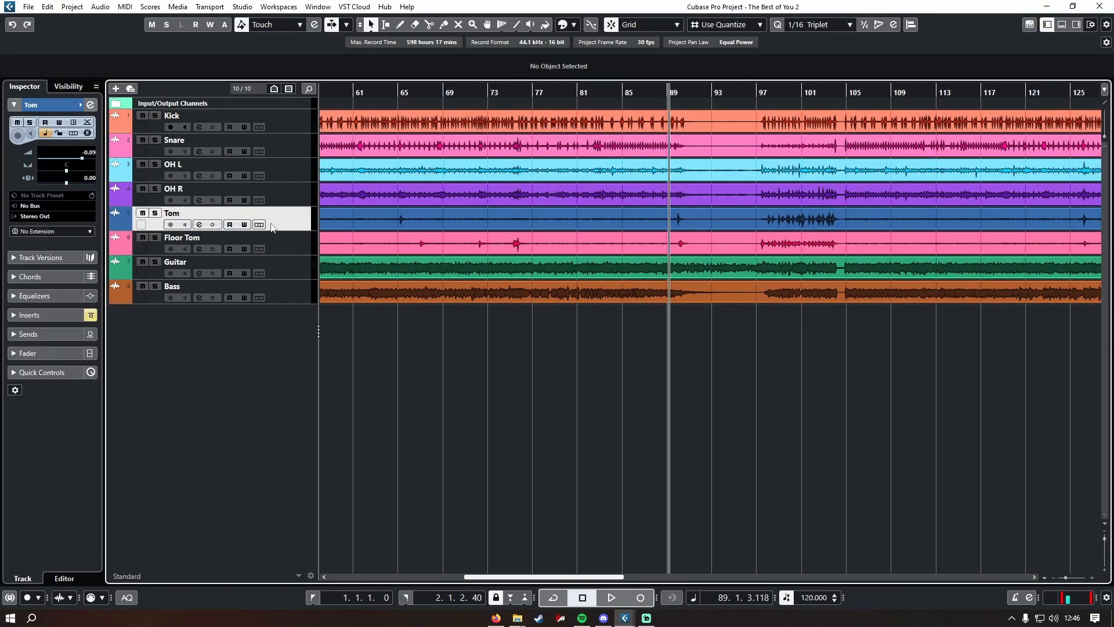
left_click(156, 214)
scroll(812, 232, "up", 5)
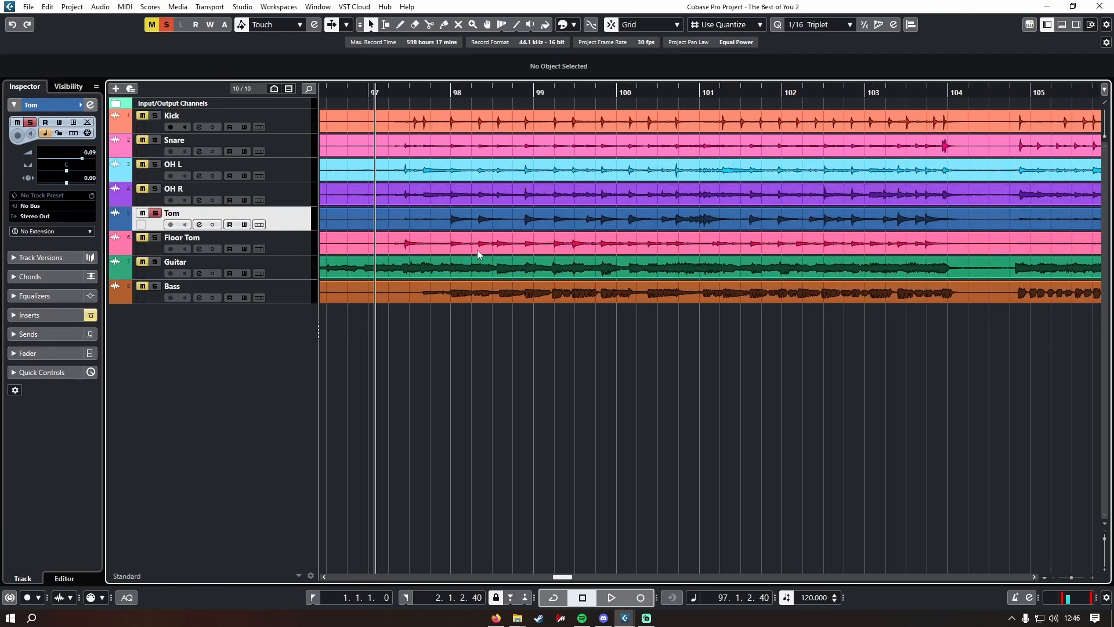
left_click(477, 249)
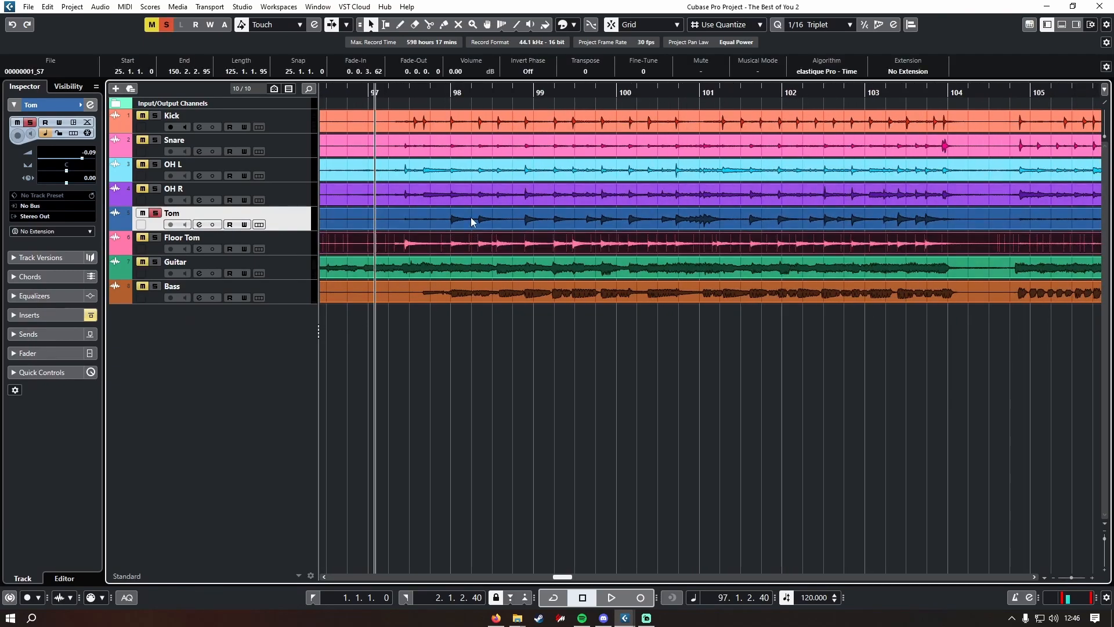
left_click(472, 218, "shift")
key("4")
left_click(225, 234)
left_click(156, 237)
left_click(477, 374)
key("space")
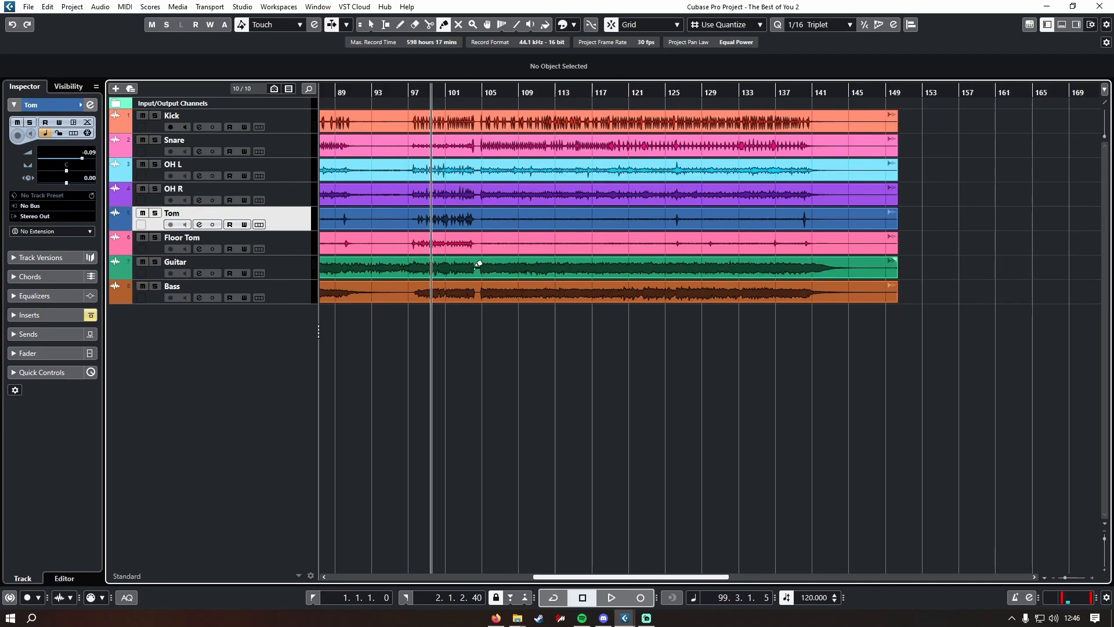
scroll(586, 293, "down", 5)
scroll(526, 369, "up", 3)
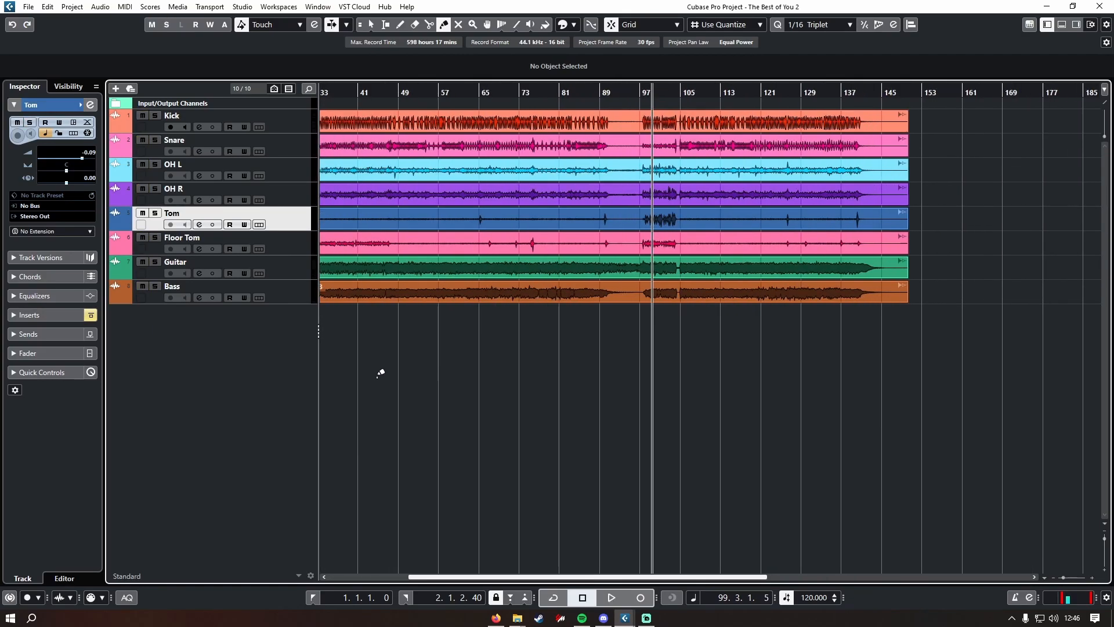
Bring up the MixConsole, activate the Gate inserts on Tom and Floor Tom, and open the Floor Tom gate.
key("F3")
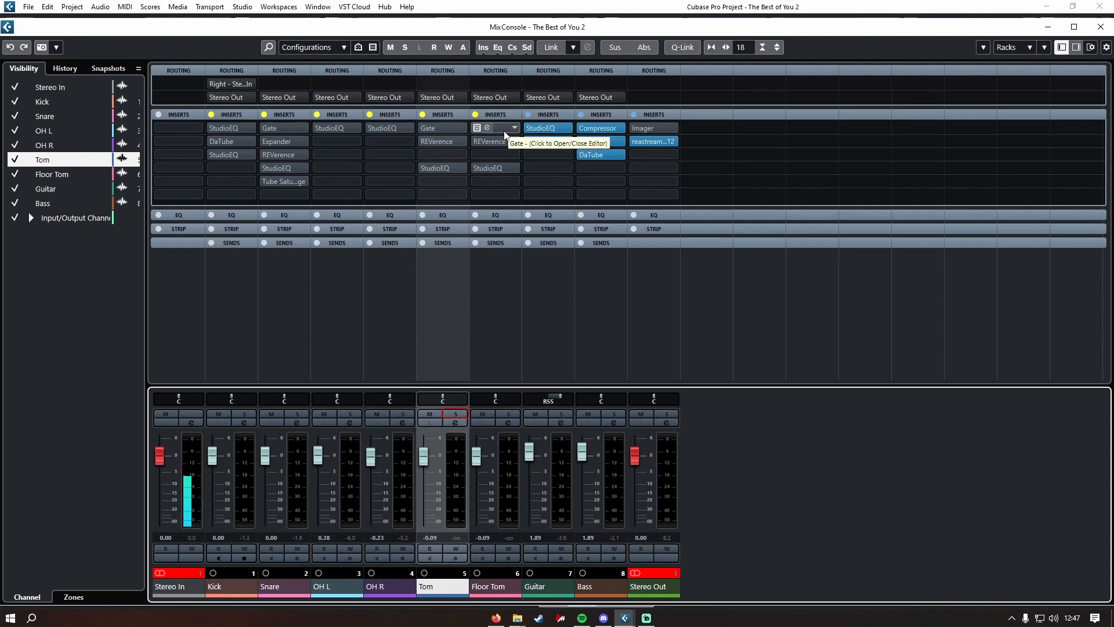
left_click(475, 128)
left_click(426, 128)
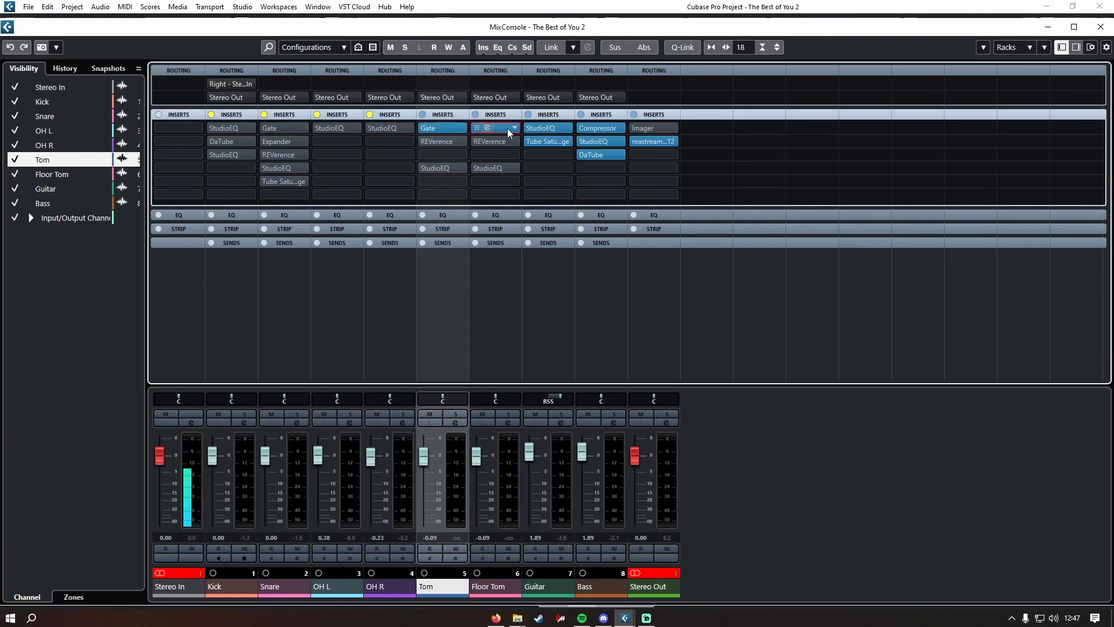
left_click(508, 128)
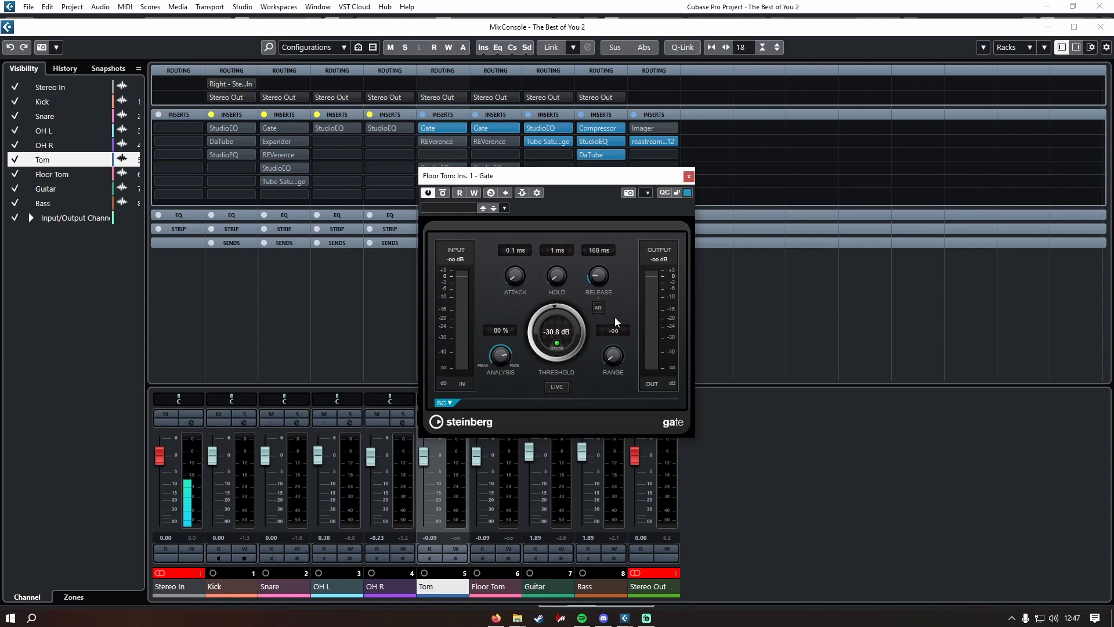
Activate the REVerence and StudioEQ inserts on the Tom and Floor Tom channels, opening their editors to review the settings.
left_click_drag(533, 177, 639, 248)
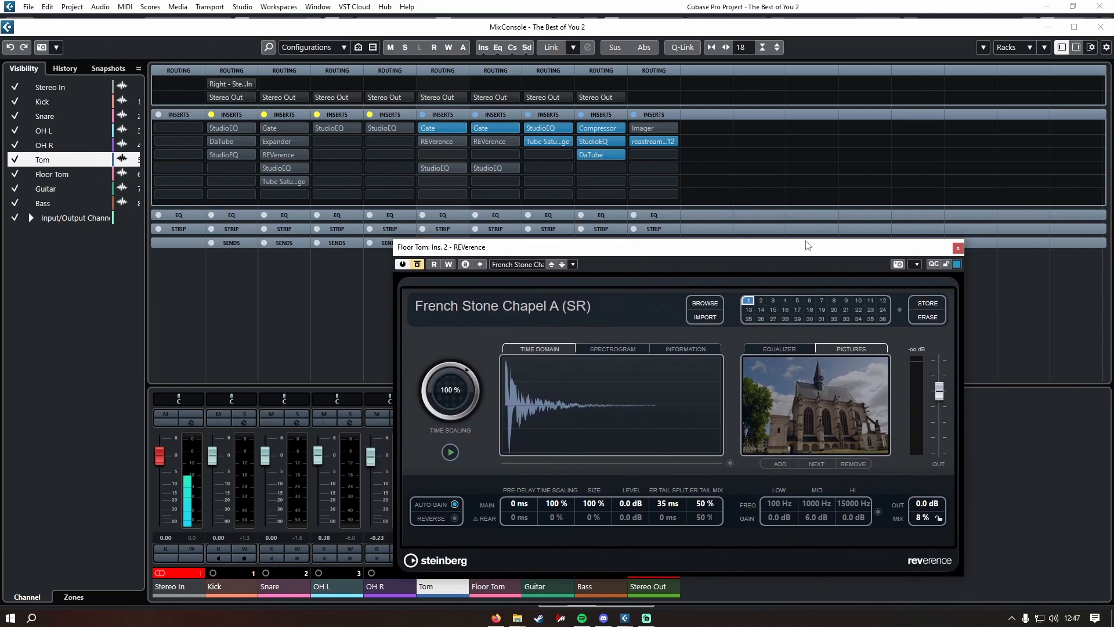
left_click_drag(709, 161, 829, 157)
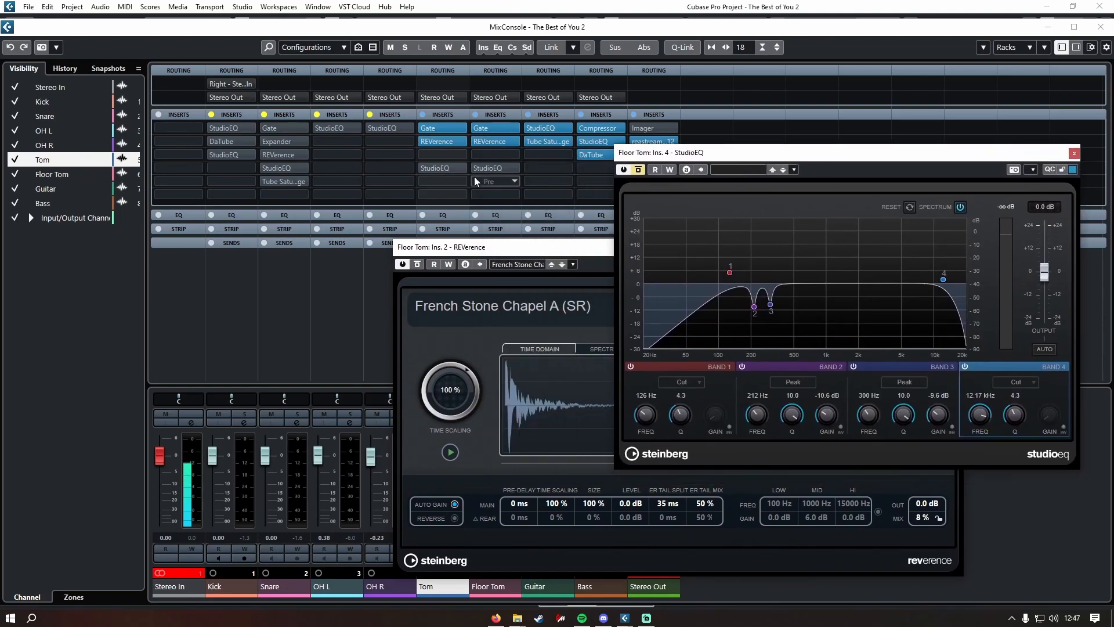
left_click(447, 169)
left_click_drag(580, 76, 343, 135)
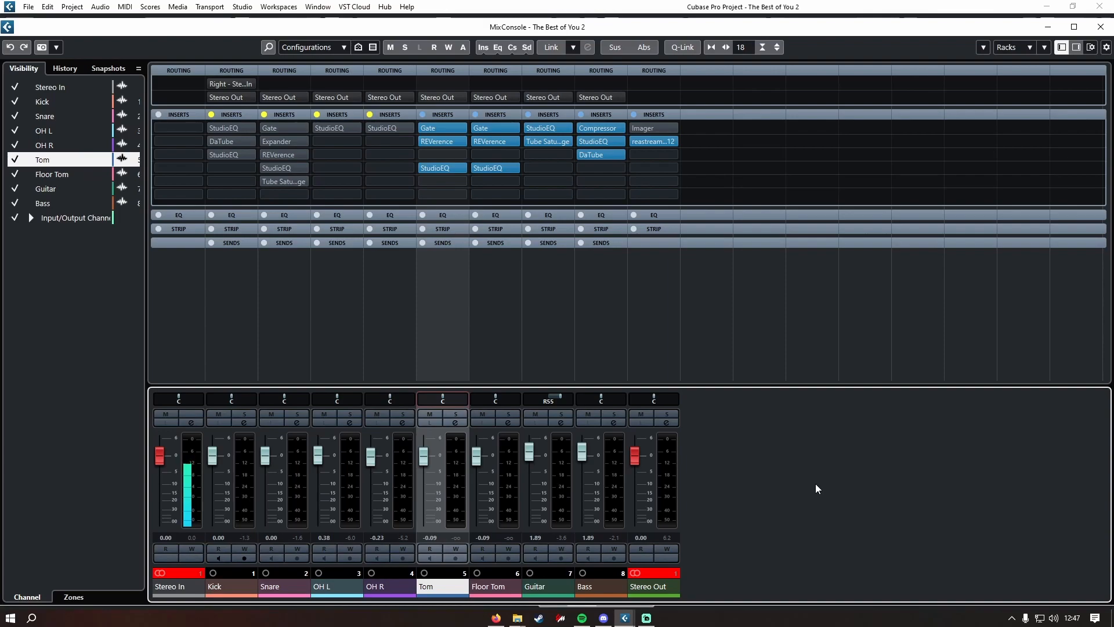
Pan the Tom channel to R33 and the Floor Tom channel to R69.
left_click_drag(496, 399, 469, 398)
Solo both overhead channels, panning OH R hard right and OH L hard left.
left_click(393, 414)
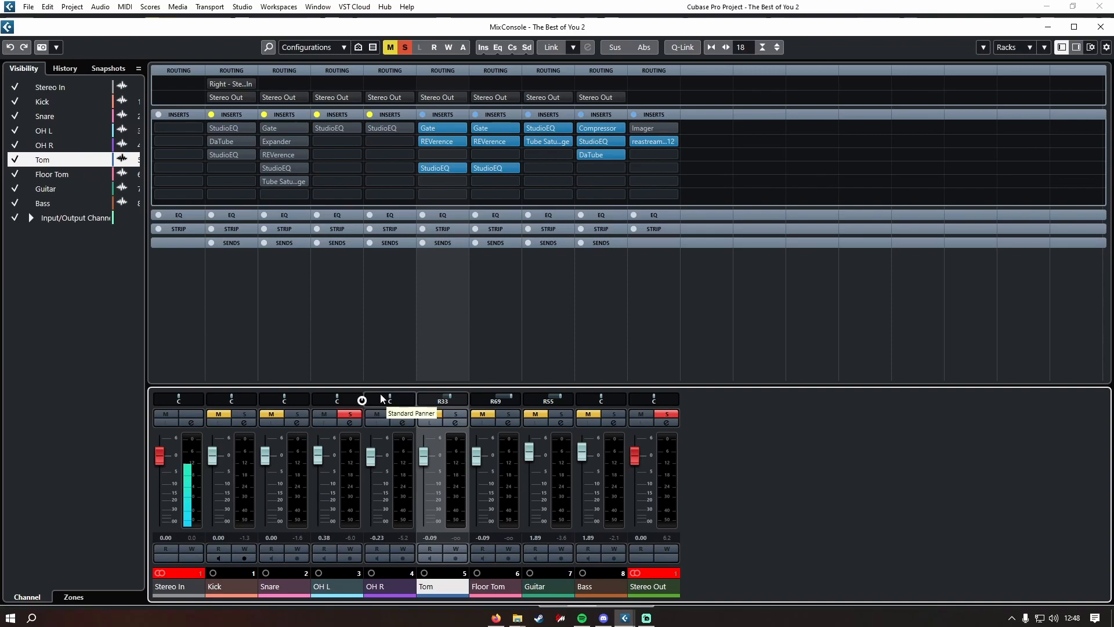
left_click_drag(381, 394, 432, 394)
left_click_drag(338, 394, 306, 392)
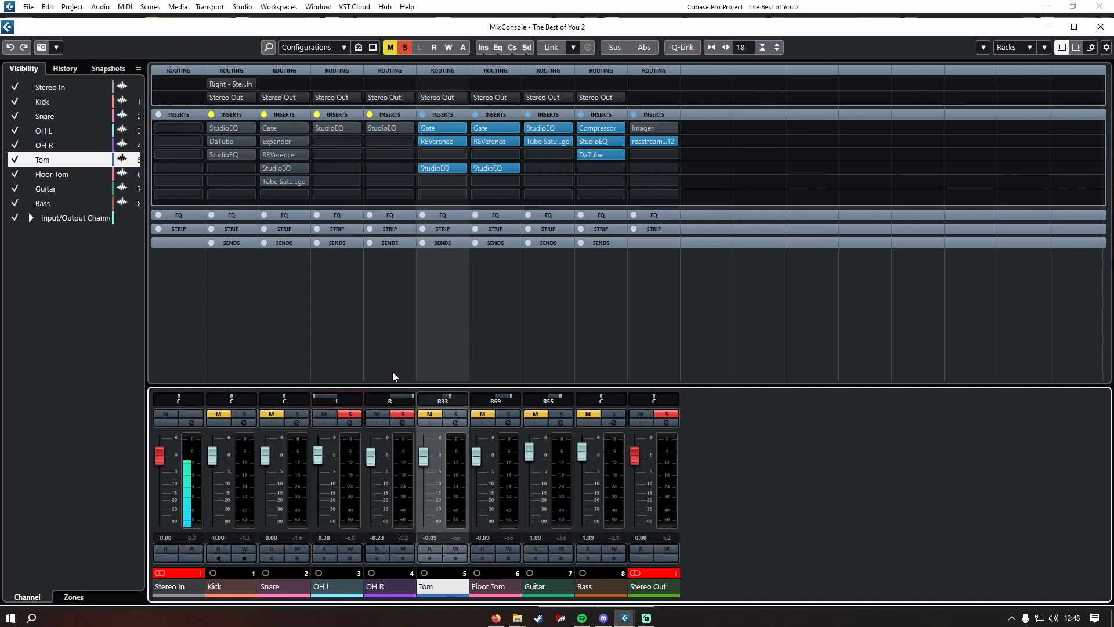
Reset both overheads to centre for comparison, then pan OH L hard left and OH R hard right again.
left_click(388, 398, "ctrl")
left_click(343, 399, "ctrl")
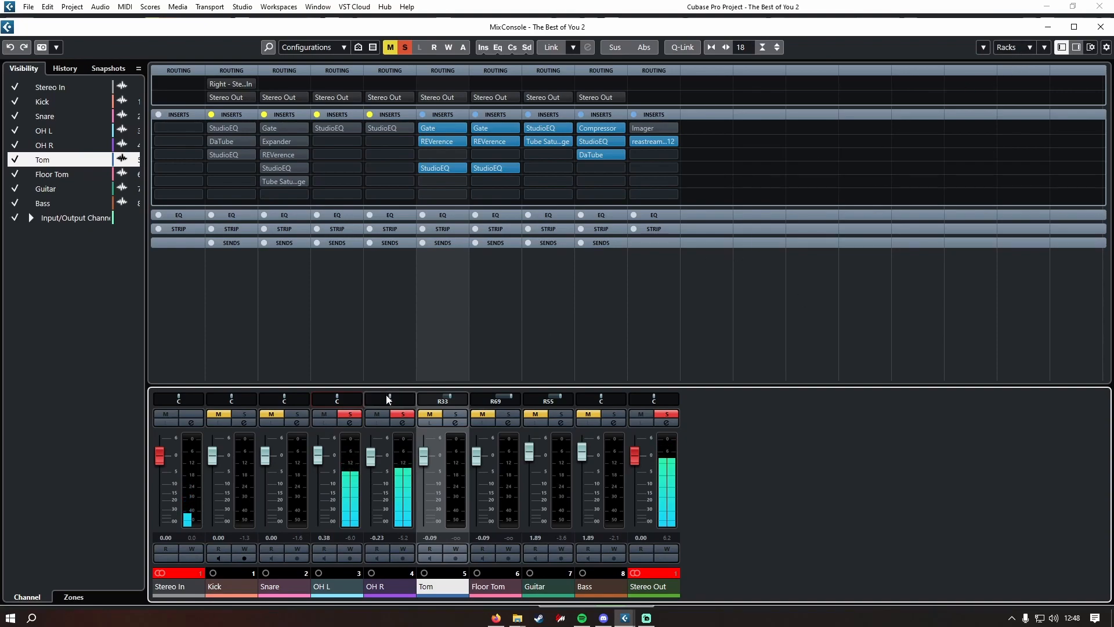
left_click_drag(338, 401, 313, 400)
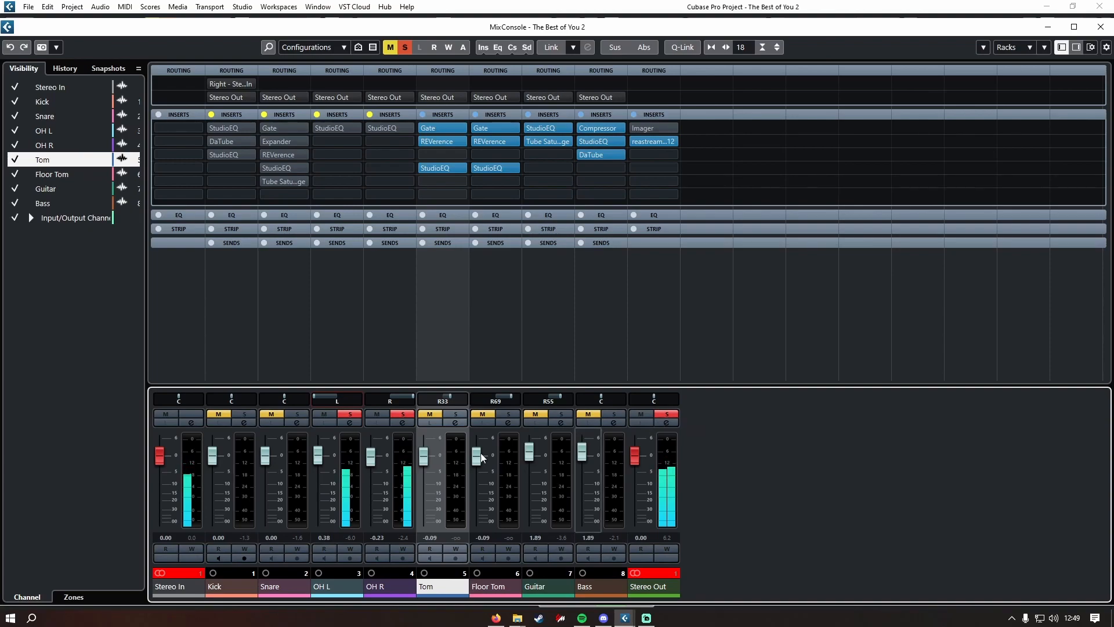
Activate the StudioEQ insert on both overhead channels, opening each editor to review its curve.
left_click(390, 127)
left_click_drag(530, 152, 719, 183)
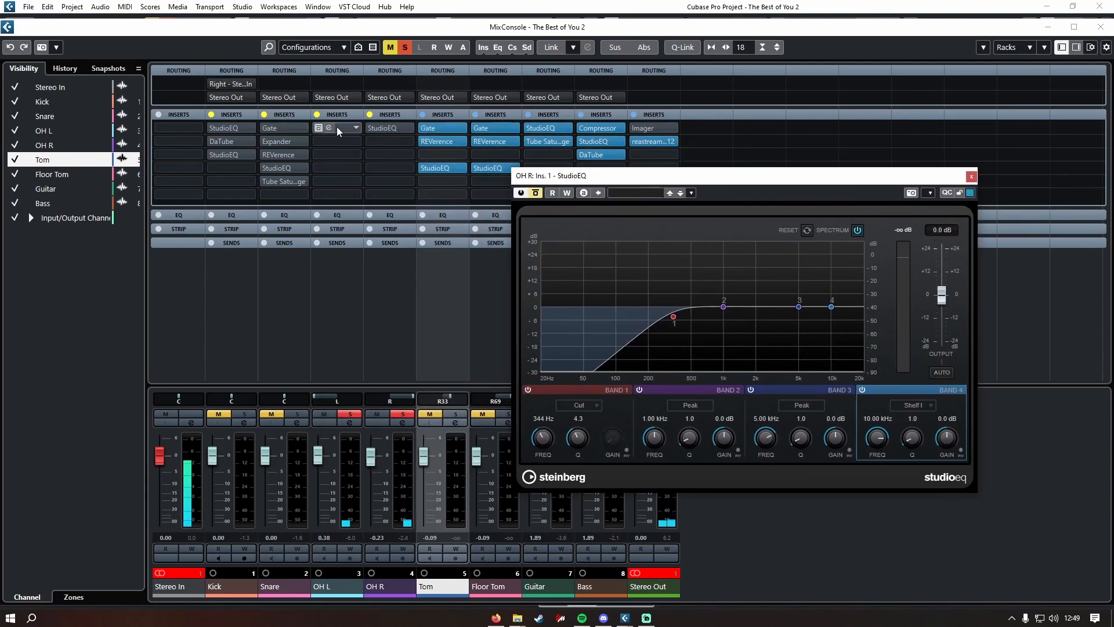
left_click(336, 126)
left_click_drag(581, 154, 291, 176)
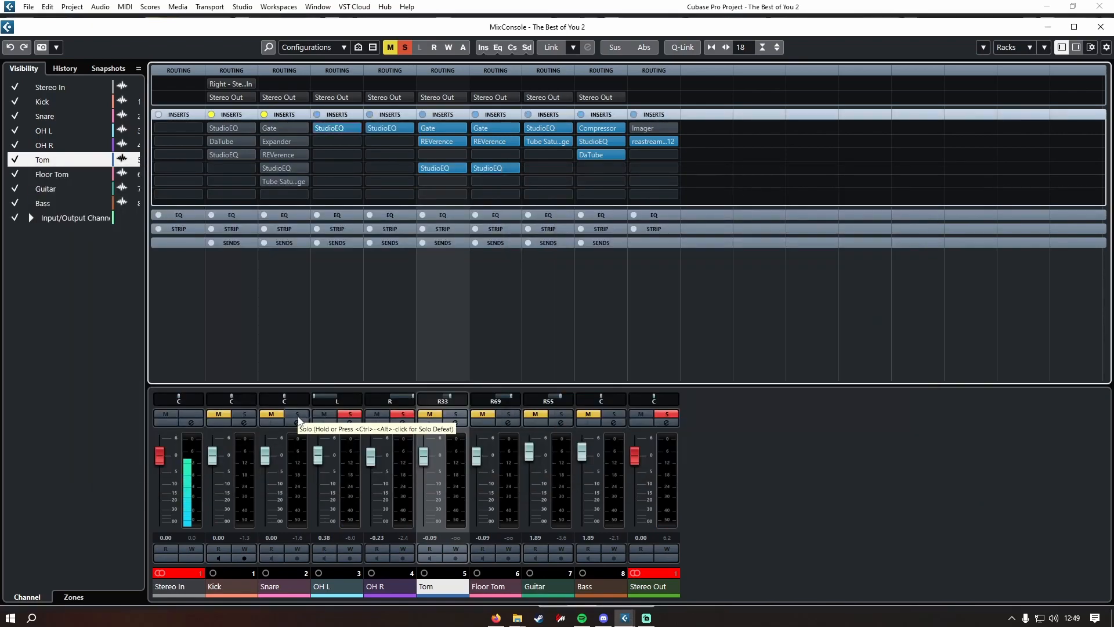
Solo only the Snare channel and activate its Gate insert, toggling the bypass to compare the sound.
left_click(298, 414)
left_click_drag(360, 411, 427, 414)
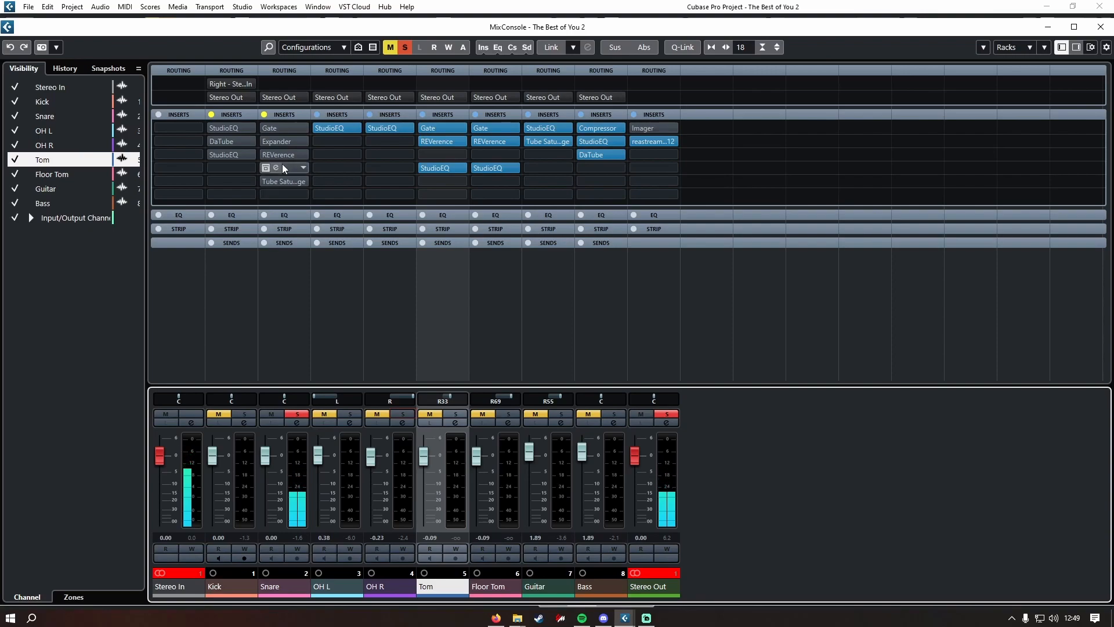
left_click(286, 131)
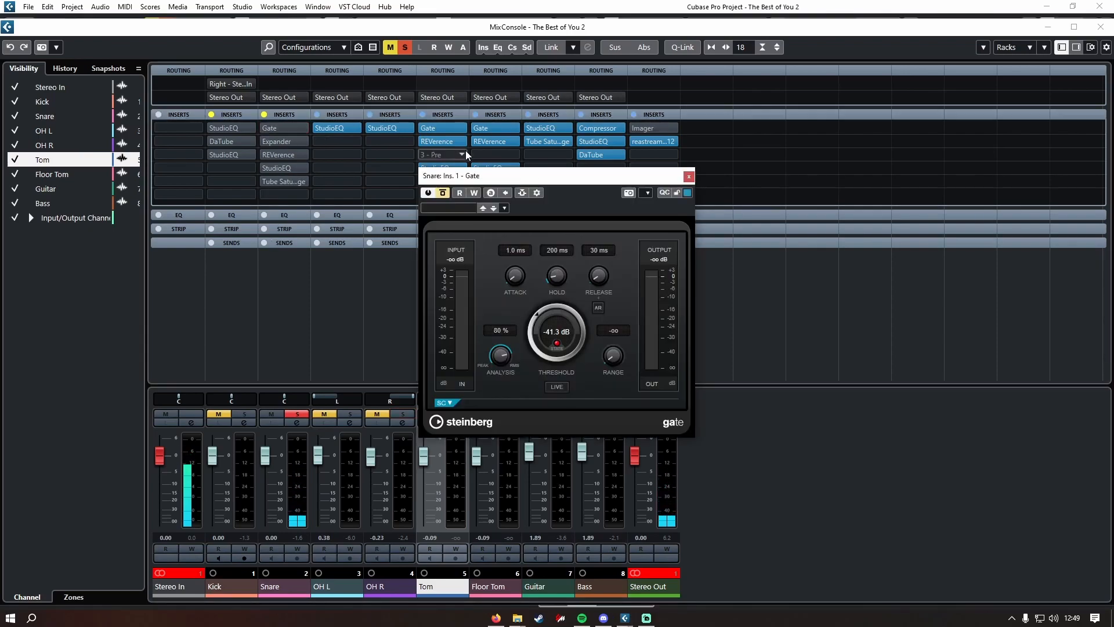
left_click_drag(536, 177, 699, 178)
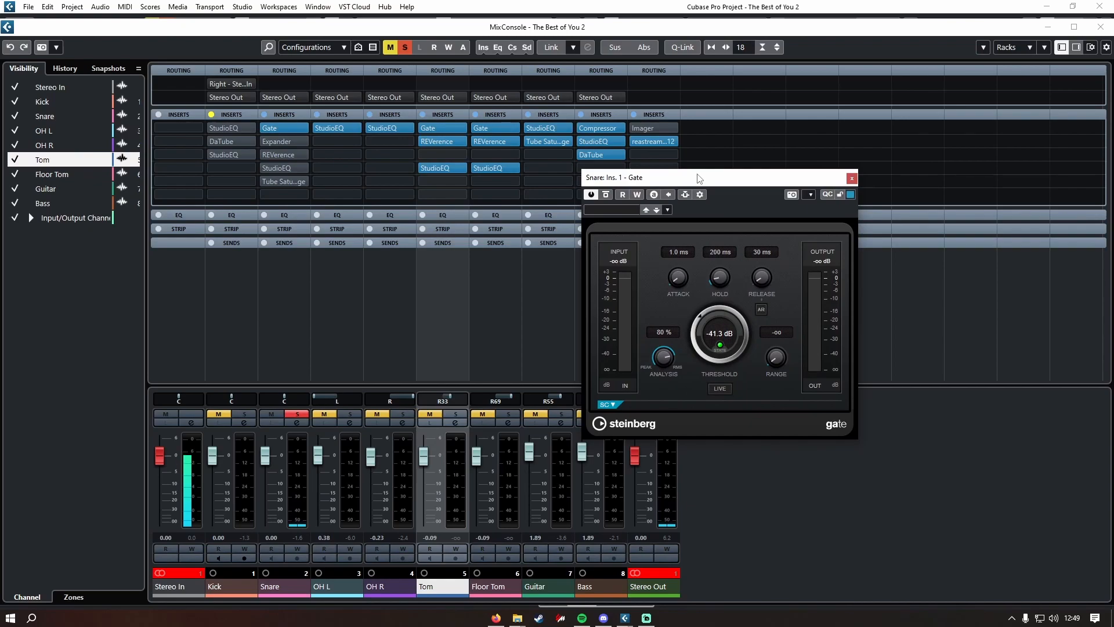
left_click(606, 195)
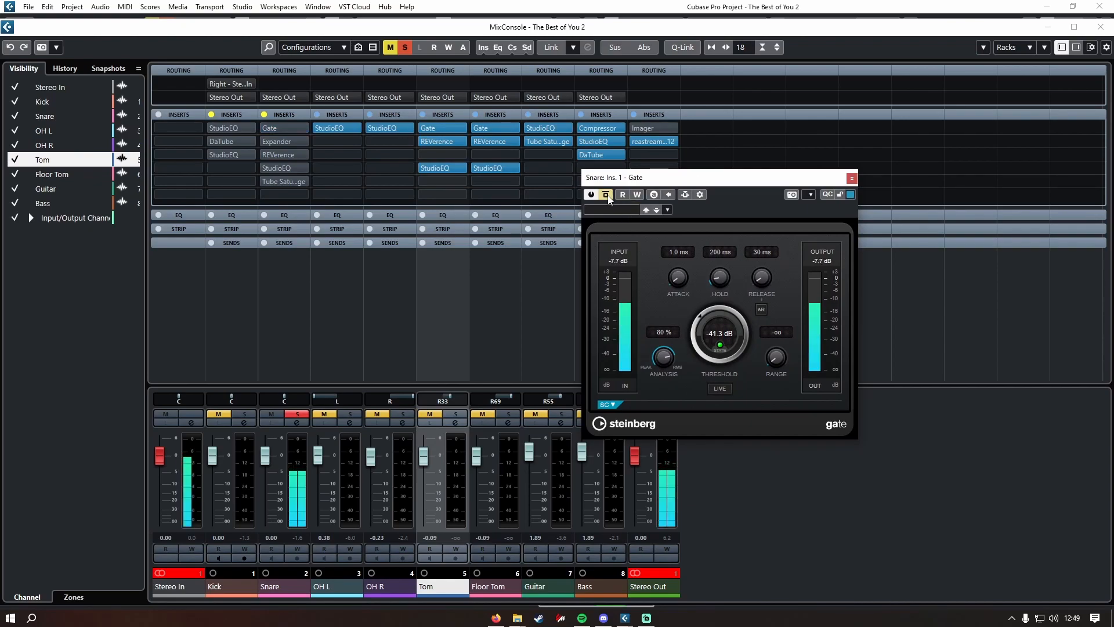
left_click(606, 195)
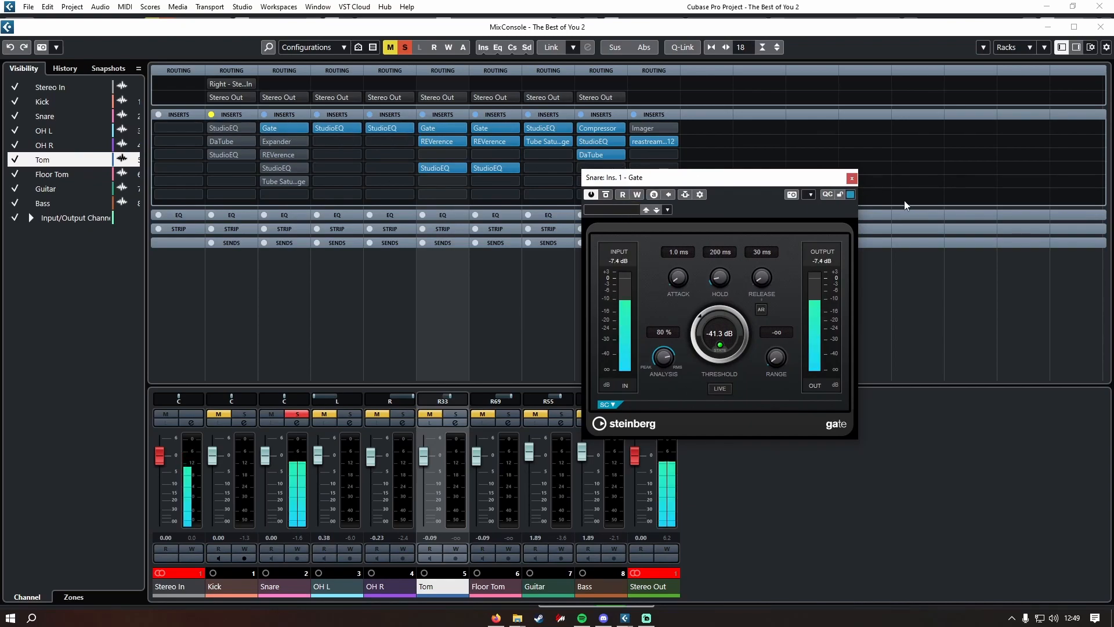
left_click(851, 177)
Activate the Expander and REVerence inserts on the Snare channel, opening each editor to review its settings.
left_click(295, 139)
left_click_drag(563, 151, 845, 189)
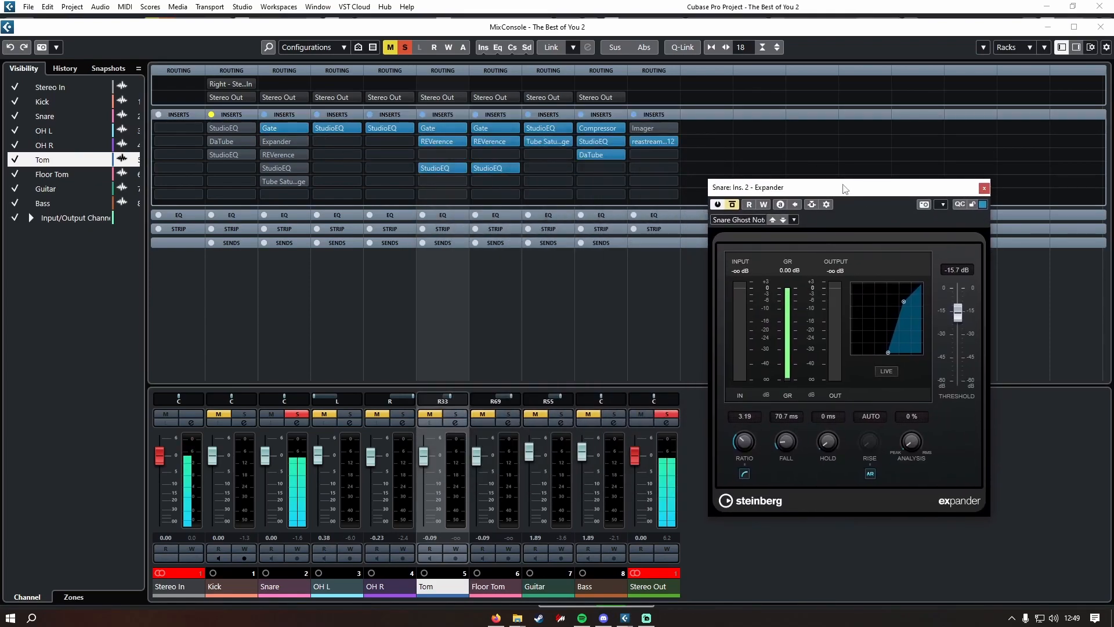
left_click(732, 207)
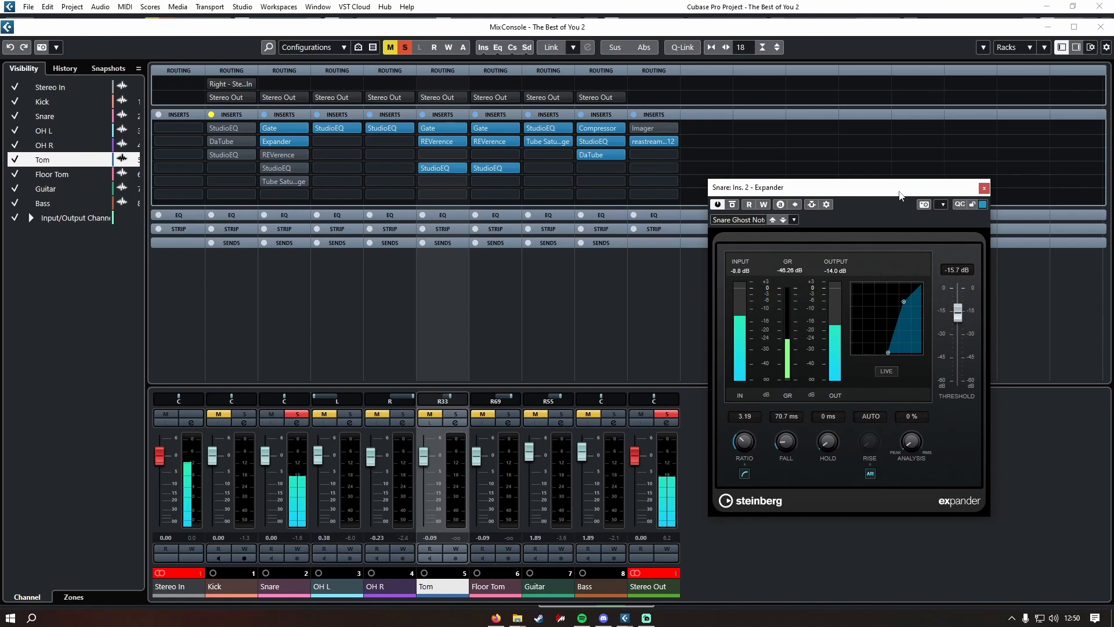
left_click(287, 157)
left_click_drag(506, 228, 779, 154)
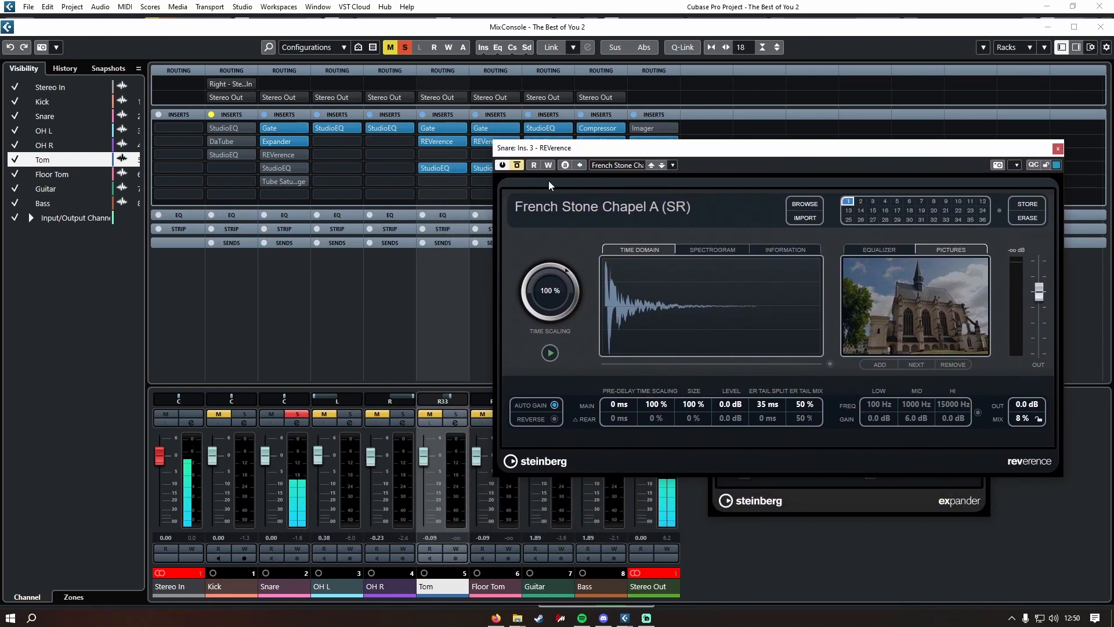
left_click(517, 165)
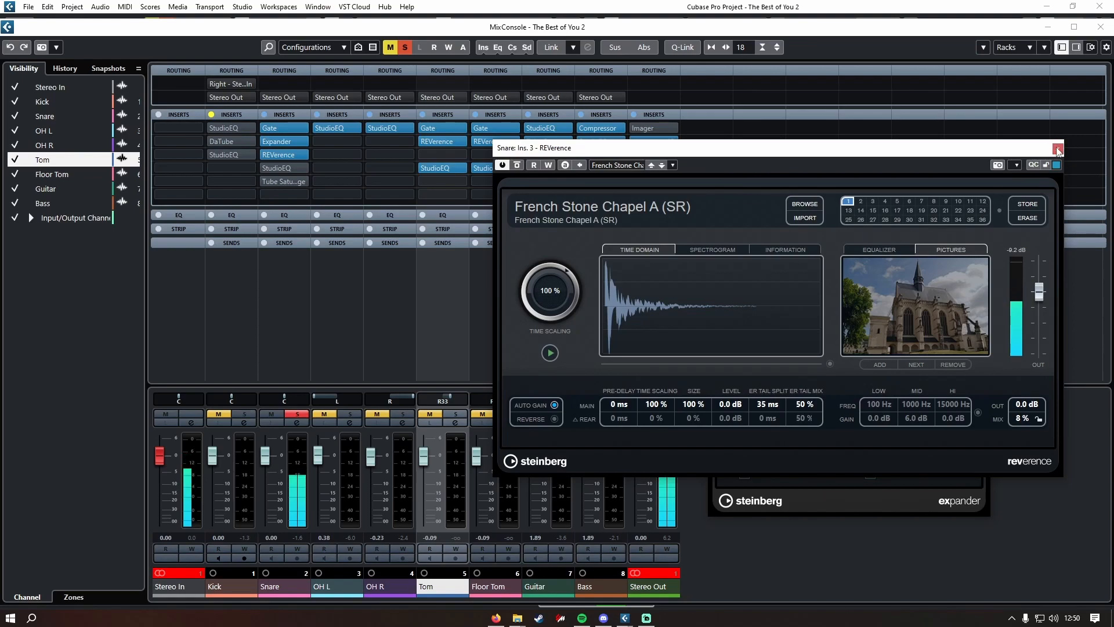
Activate the Snare channel's StudioEQ insert after reviewing its bands, and close the editor.
left_click(278, 167)
left_click_drag(499, 152, 705, 151)
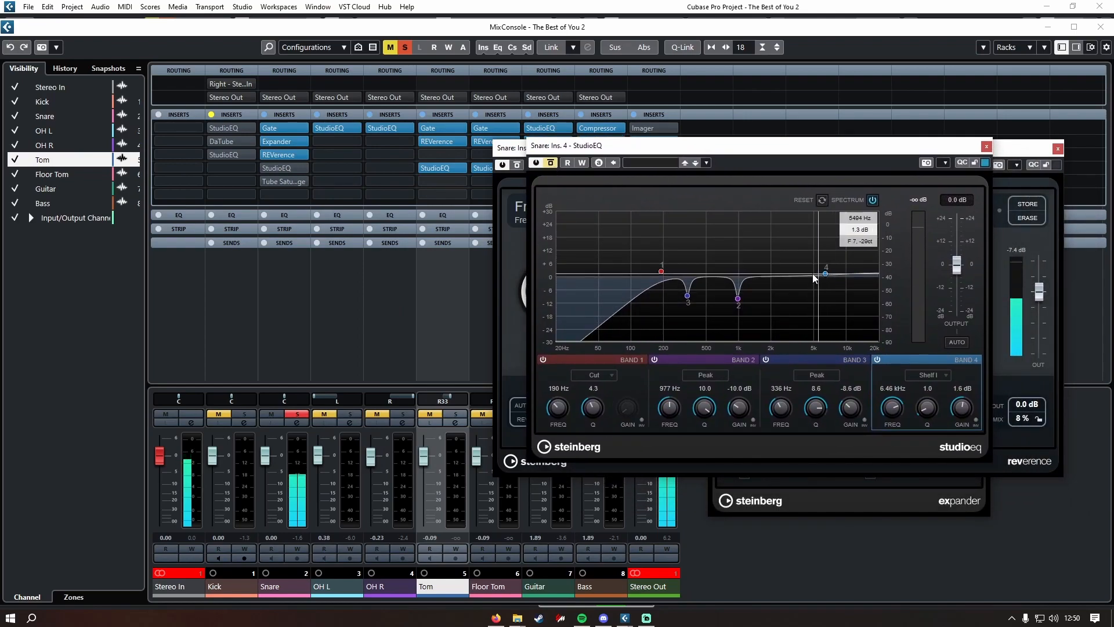
left_click(551, 164)
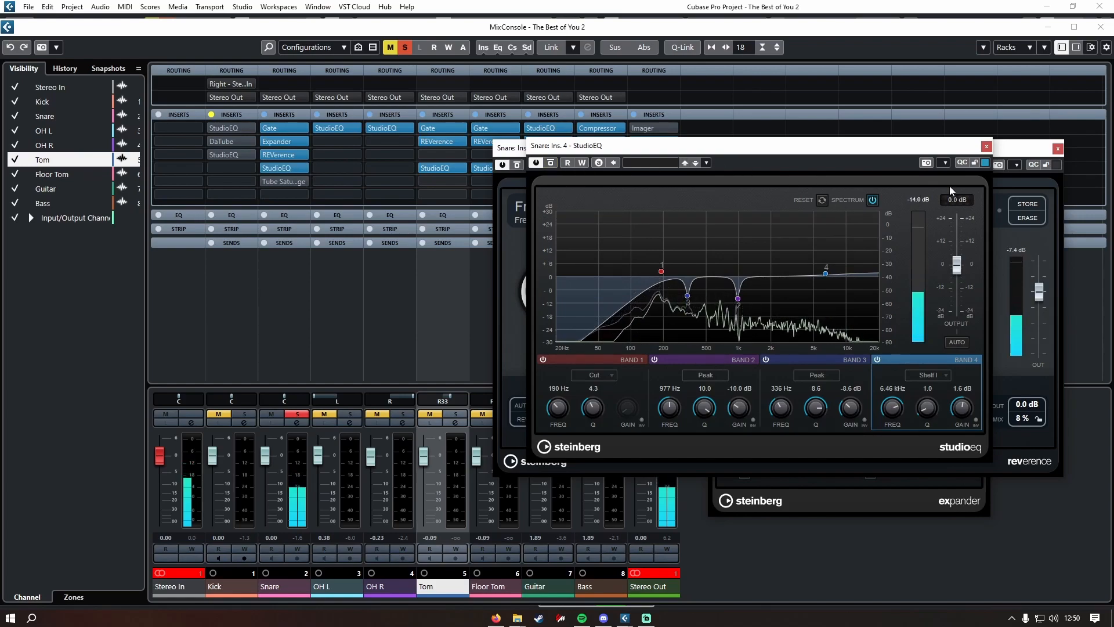
left_click(986, 147)
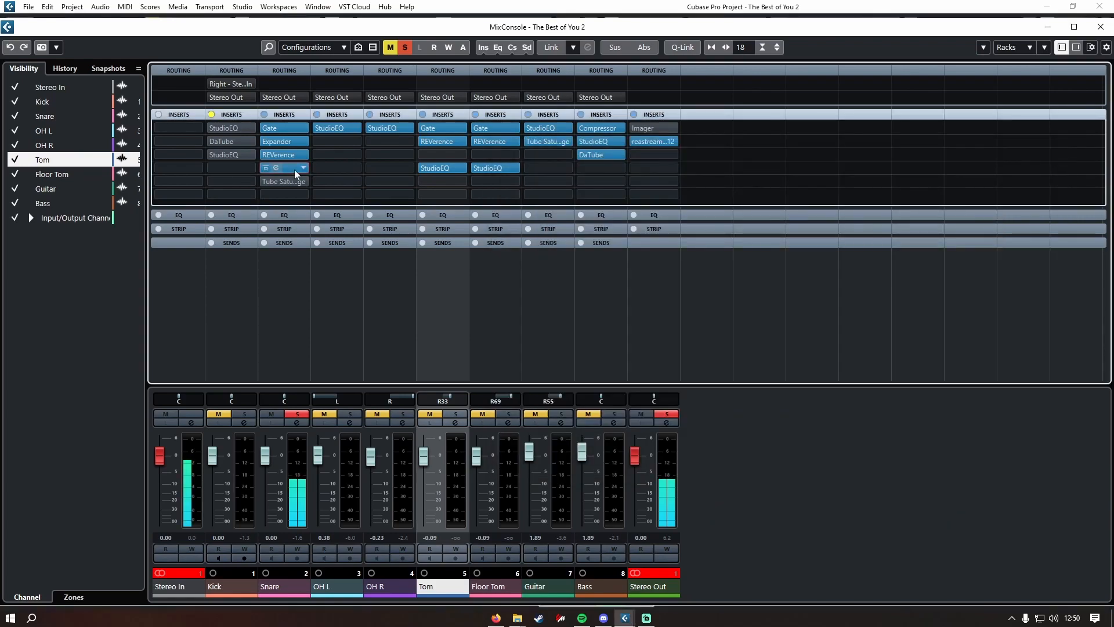
Activate the Snare channel's Tube Saturator Vintage insert and pan the channel to L48.
left_click(283, 182)
left_click_drag(593, 215, 864, 187)
left_click(643, 199)
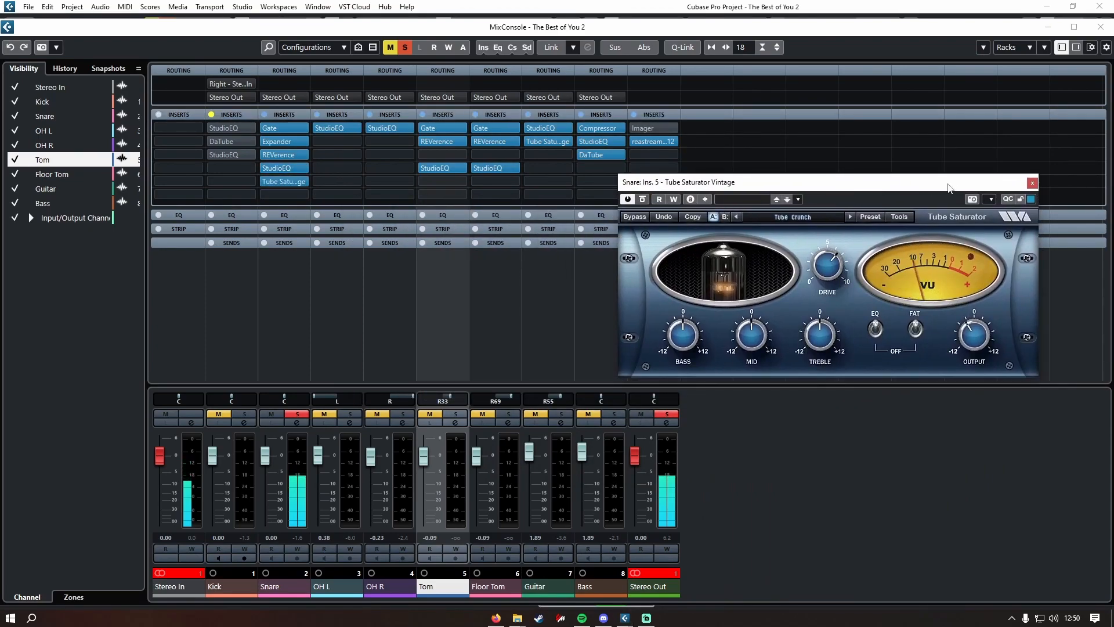
left_click(1032, 183)
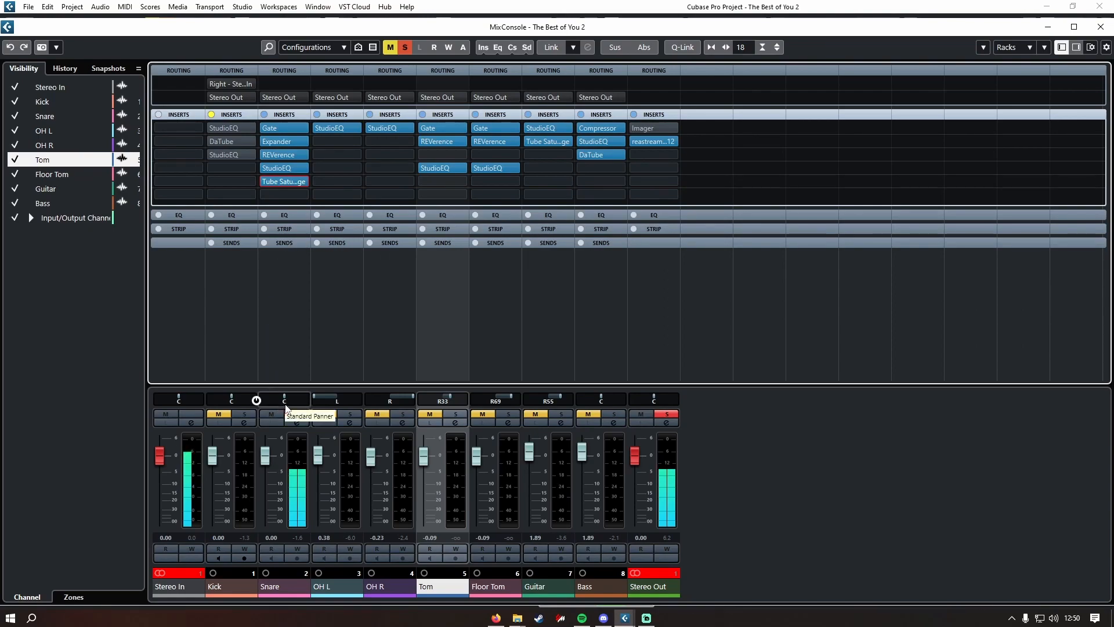
mouse_move(286, 397)
left_mouse_down()
mouse_move(258, 397)
mouse_move(274, 398)
left_mouse_up()
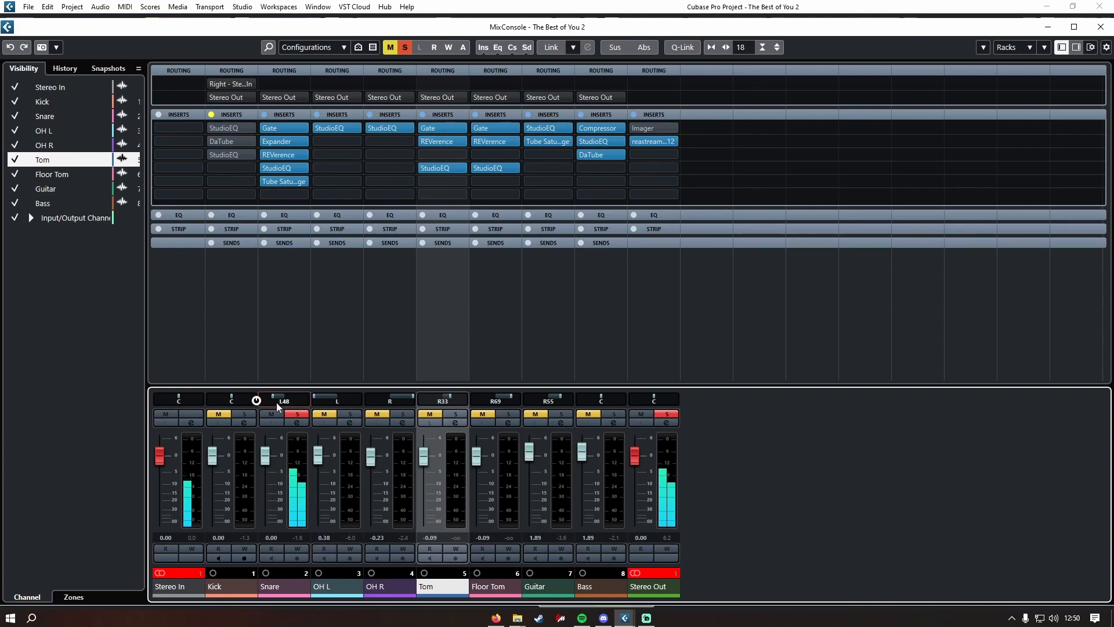
Solo only the Kick channel and boost the 107 Hz band of its first StudioEQ to 24.0 dB with the effect active.
left_click(245, 414, "ctrl")
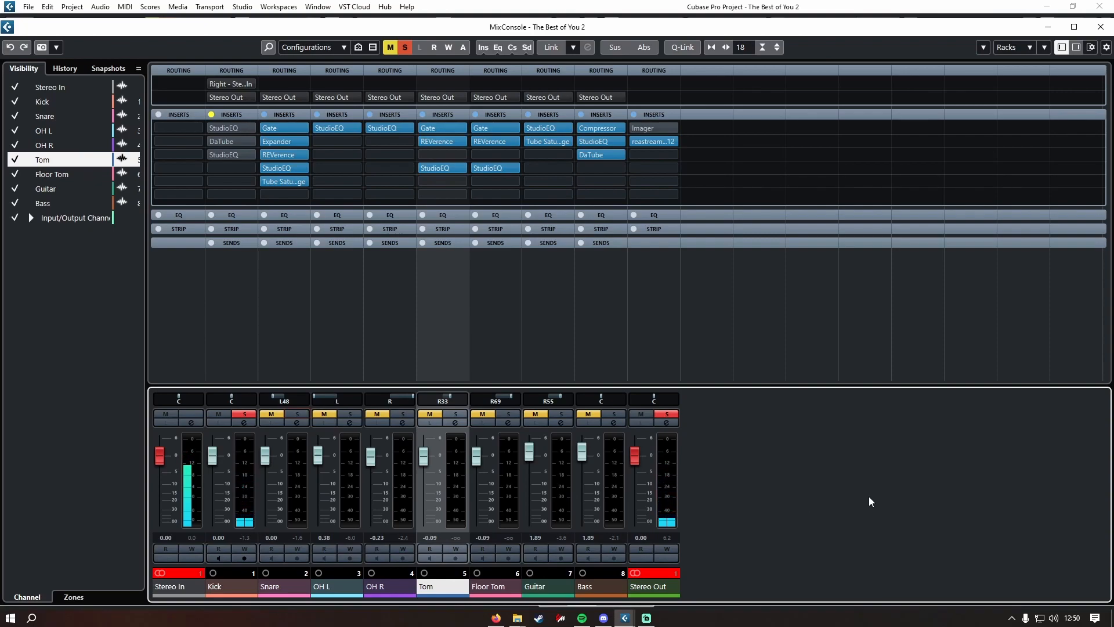
left_click(228, 131)
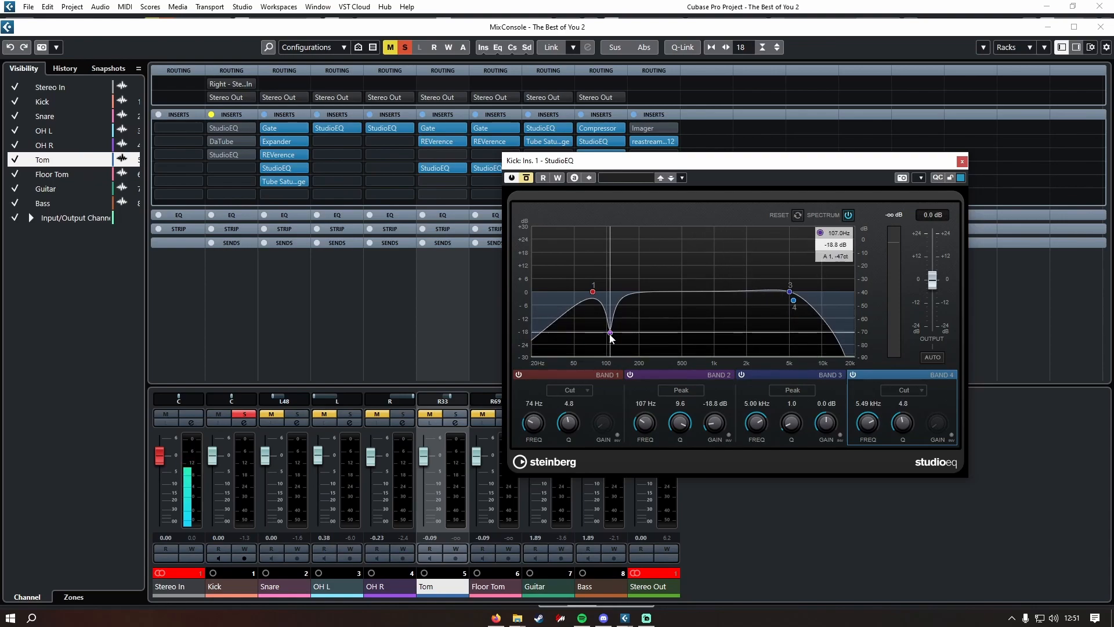
key("space")
left_click_drag(716, 424, 676, 371)
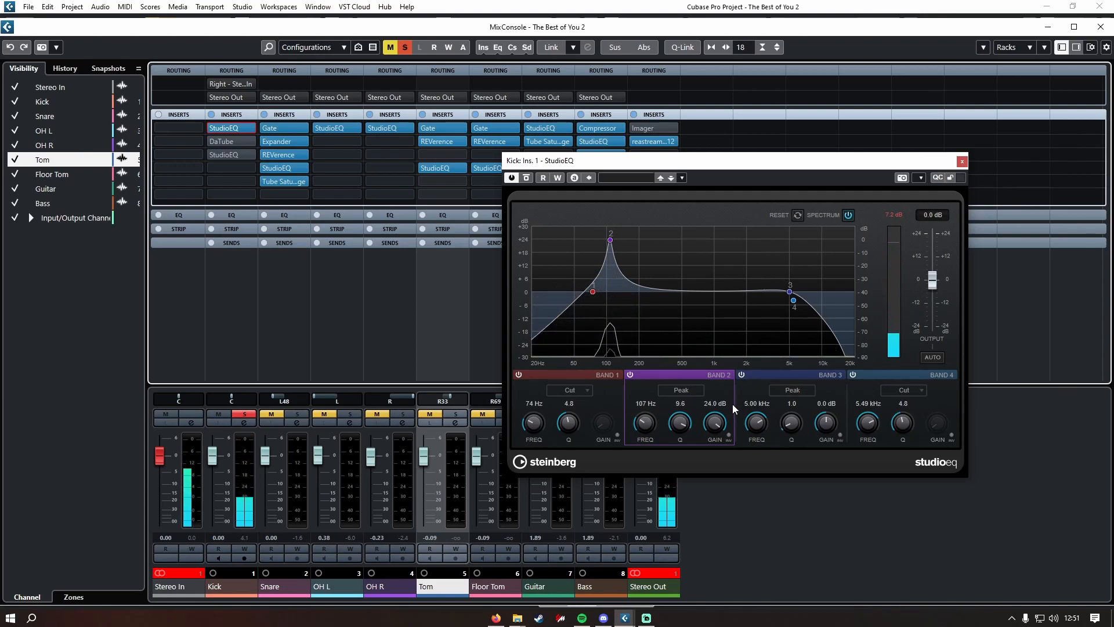
Cut the 107 Hz band in the Kick's first StudioEQ to -17.0 dB, listen to it and close the editor.
left_click_drag(713, 427, 726, 539)
left_click(457, 368)
key("space")
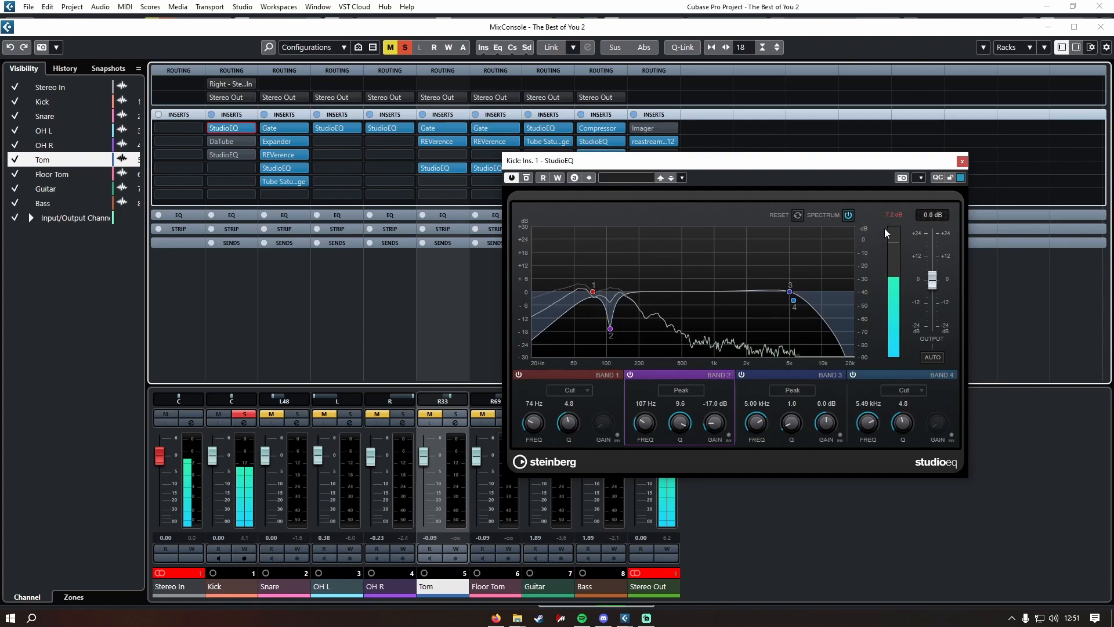
left_click(963, 165)
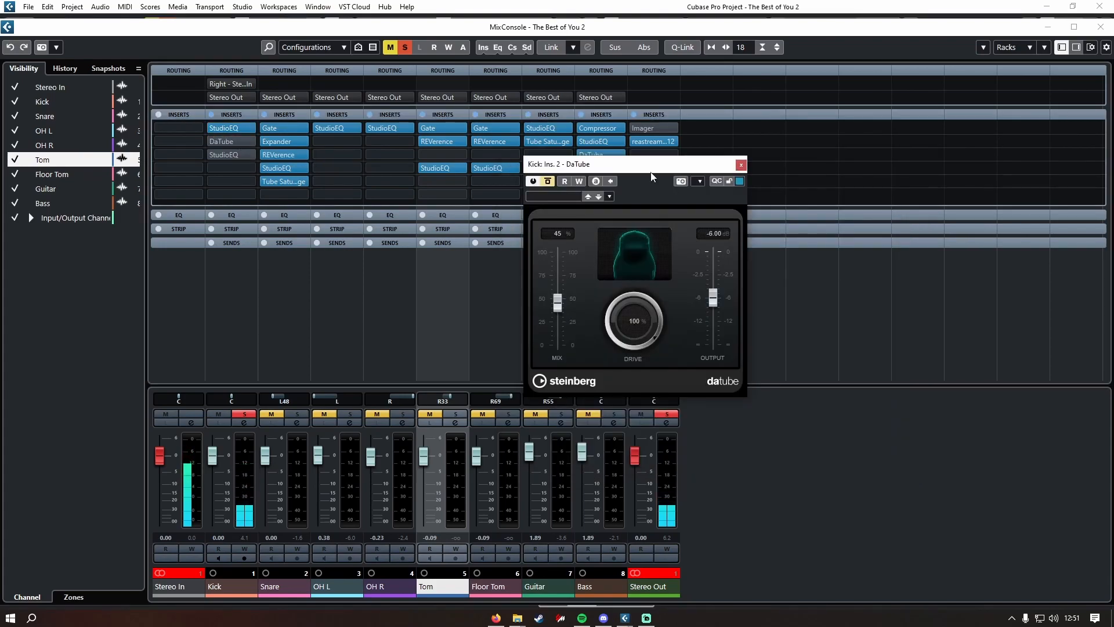
Activate the Kick channel's DaTube and second StudioEQ inserts, opening their editors to review the settings.
left_click_drag(657, 166, 688, 198)
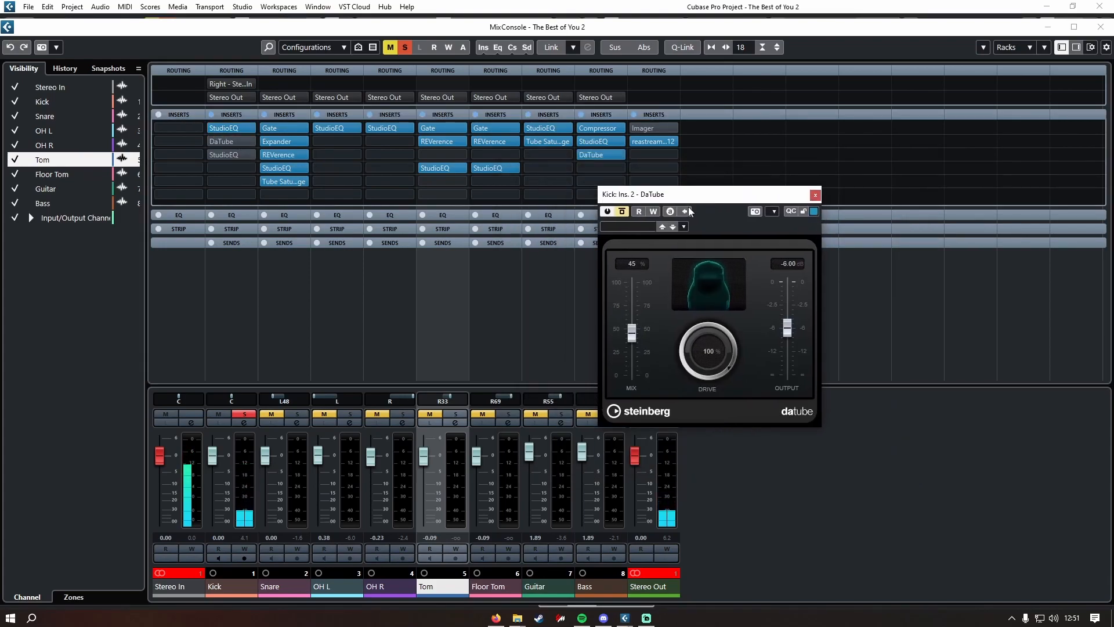
left_click(815, 195)
left_click(242, 155)
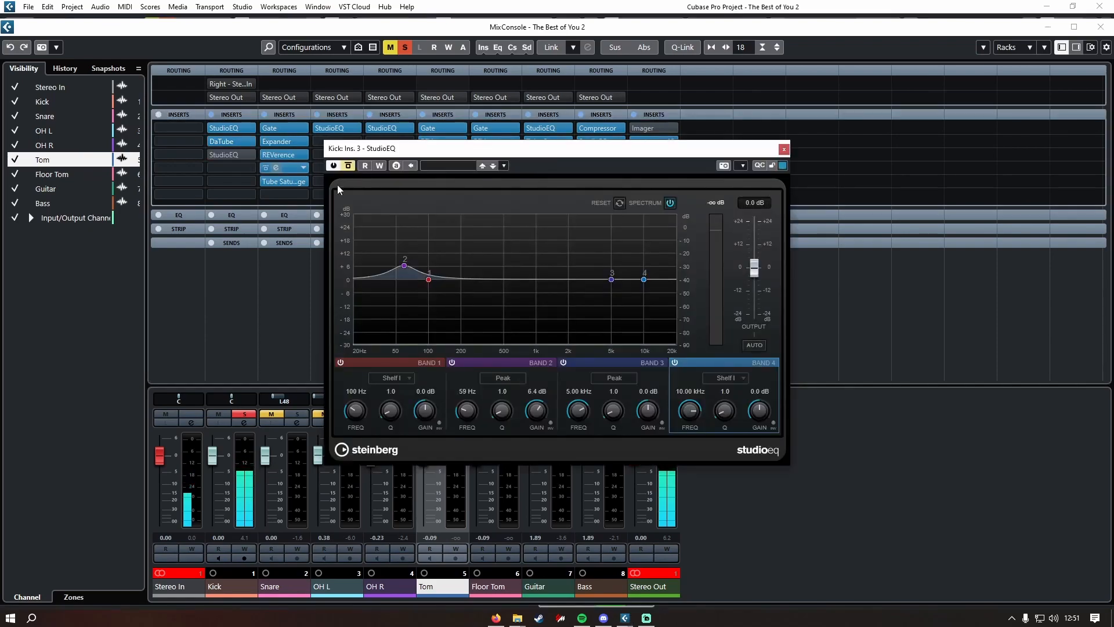
left_click_drag(549, 154, 738, 214)
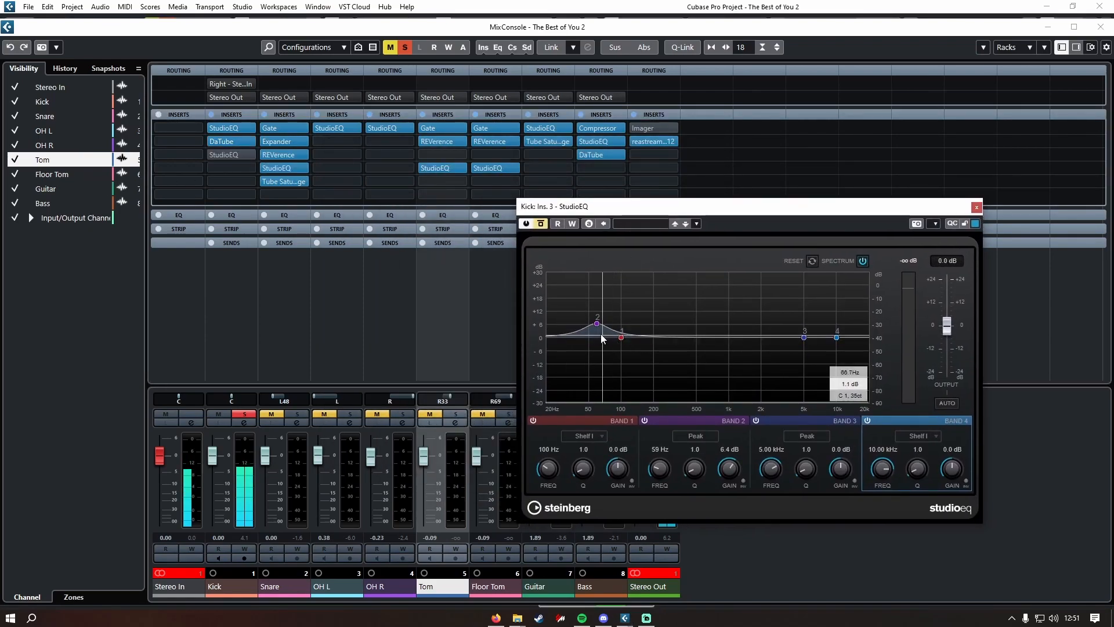
left_click(221, 155)
left_click(217, 156)
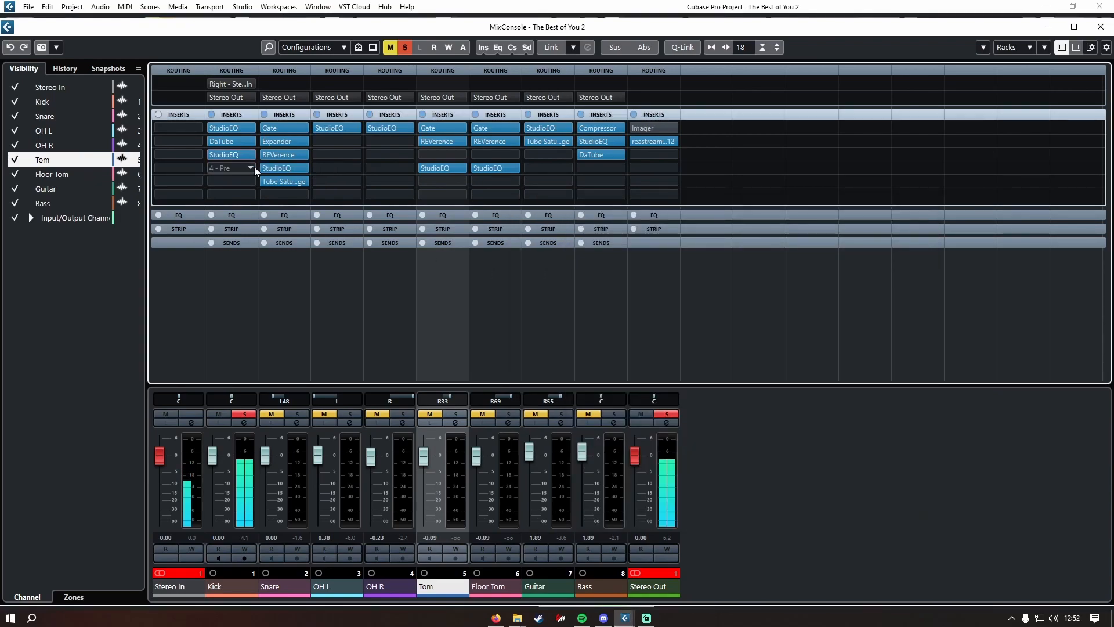
Add the Snare, both overheads, Tom and Floor Tom to the soloed Kick to hear the full drum kit.
left_click(298, 416)
left_click(351, 415)
left_click(403, 414)
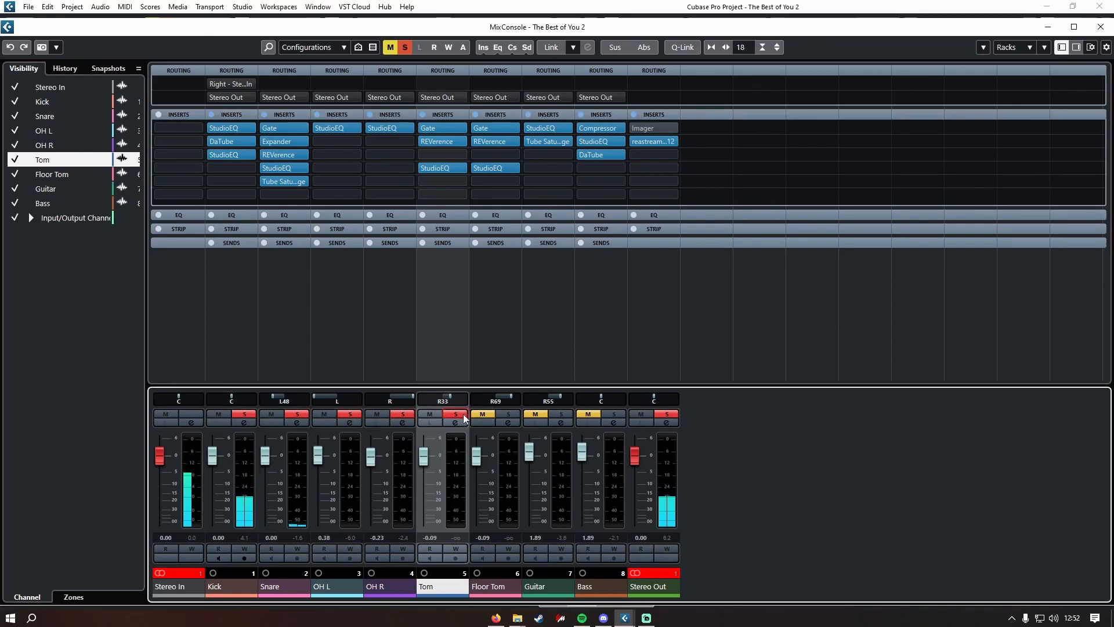
left_click(508, 414)
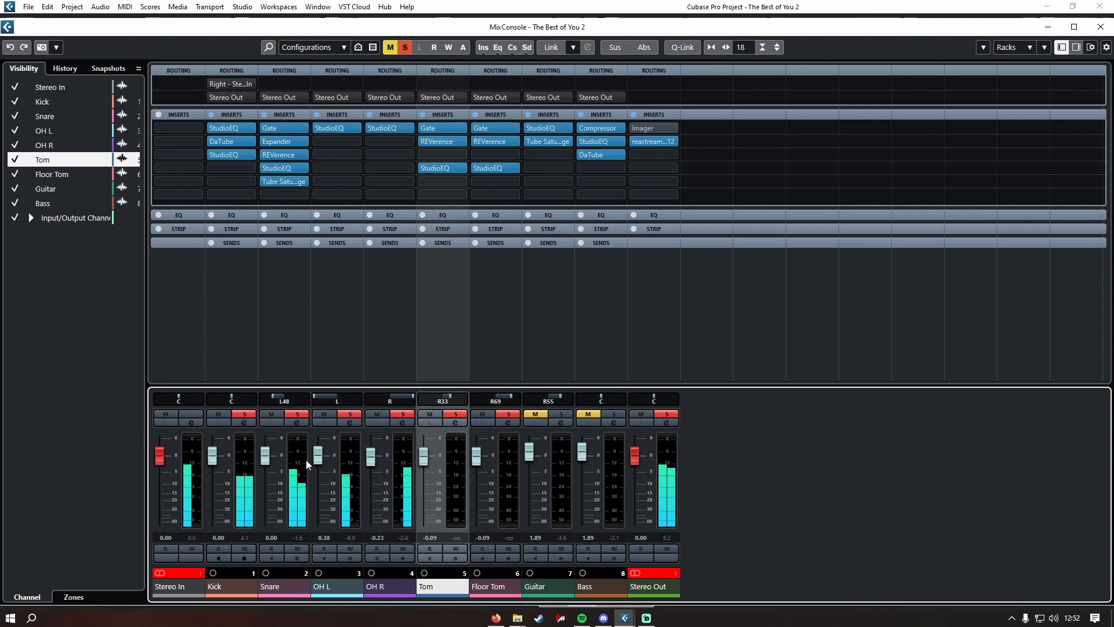
Solo the Kick alone and raise its fader to 2.34, and add the Snare to the solo with its fader at 2.55.
left_click(244, 415, "ctrl")
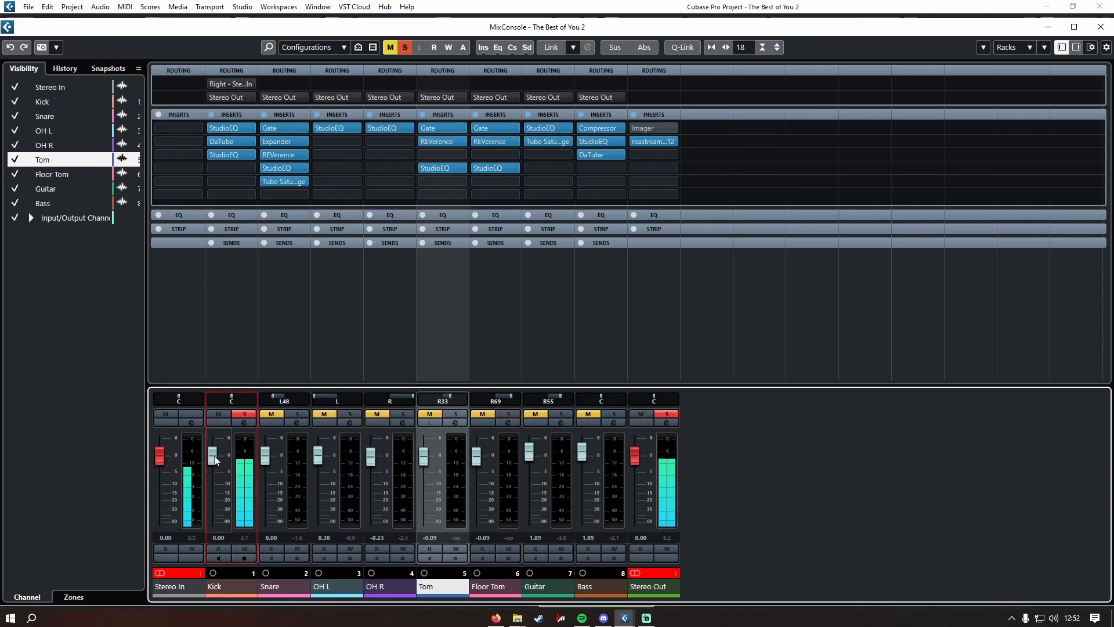
scroll(216, 456, "up", 2)
left_click(297, 414)
left_click_drag(267, 454, 265, 452)
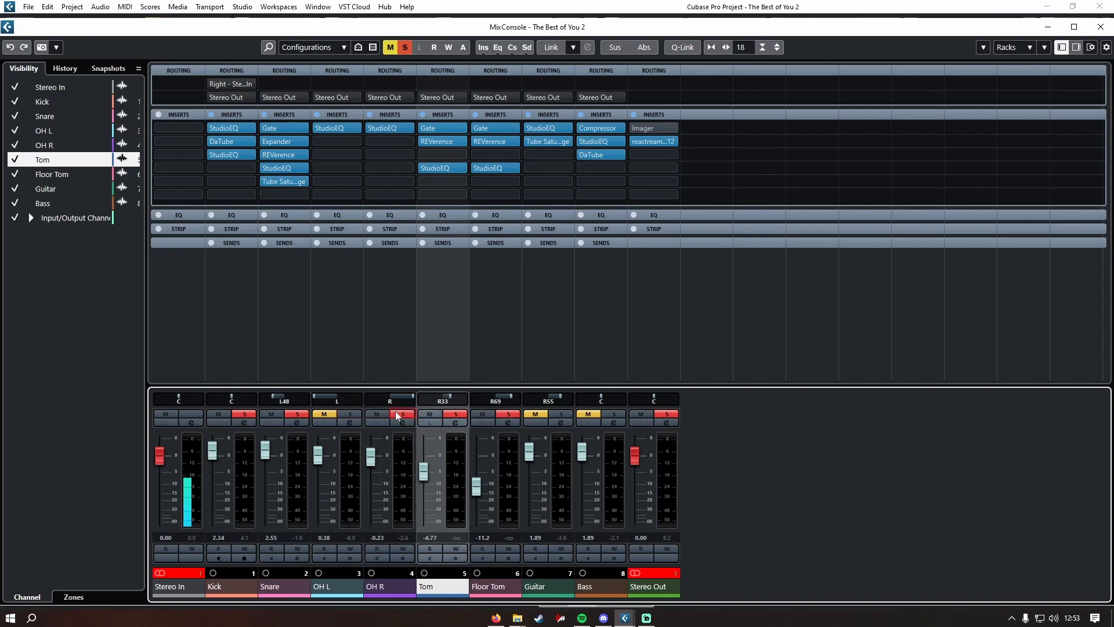
Solo OH L along with the drums and balance both overhead faders, setting OH L and OH R to -3.24.
left_click(353, 417)
left_click_drag(372, 457, 372, 494)
left_click_drag(328, 457, 328, 447)
left_click_drag(371, 492, 371, 458)
left_click_drag(319, 445, 318, 470)
left_click(371, 471)
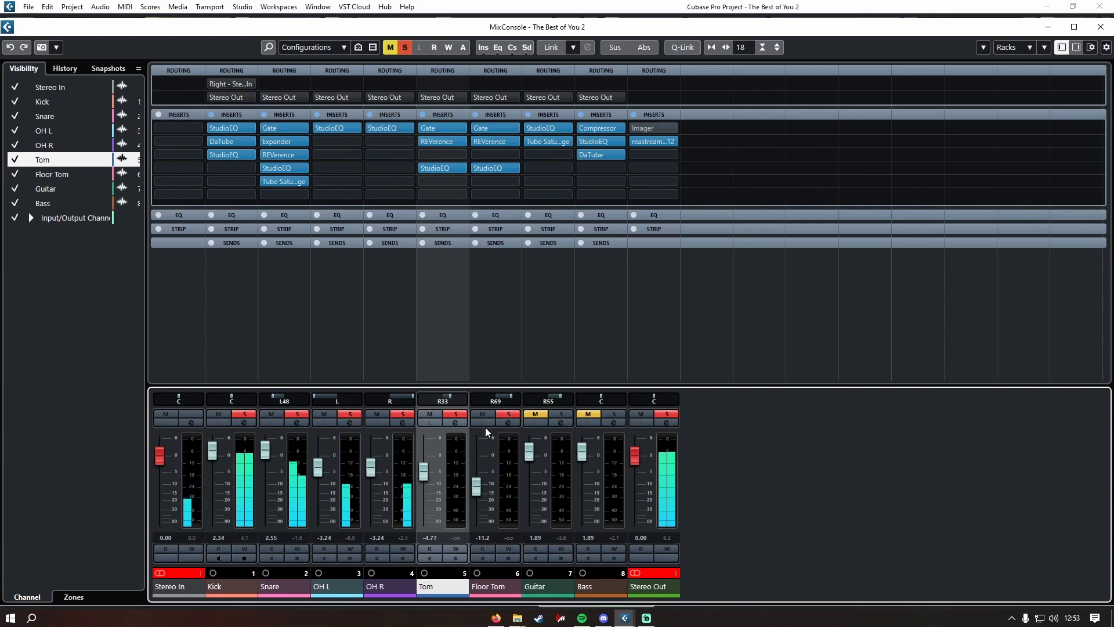
Clear all solos and mutes to hear the full mix, and raise the Bass fader to 2.97 and the Guitar fader to 3.93.
left_click(590, 415)
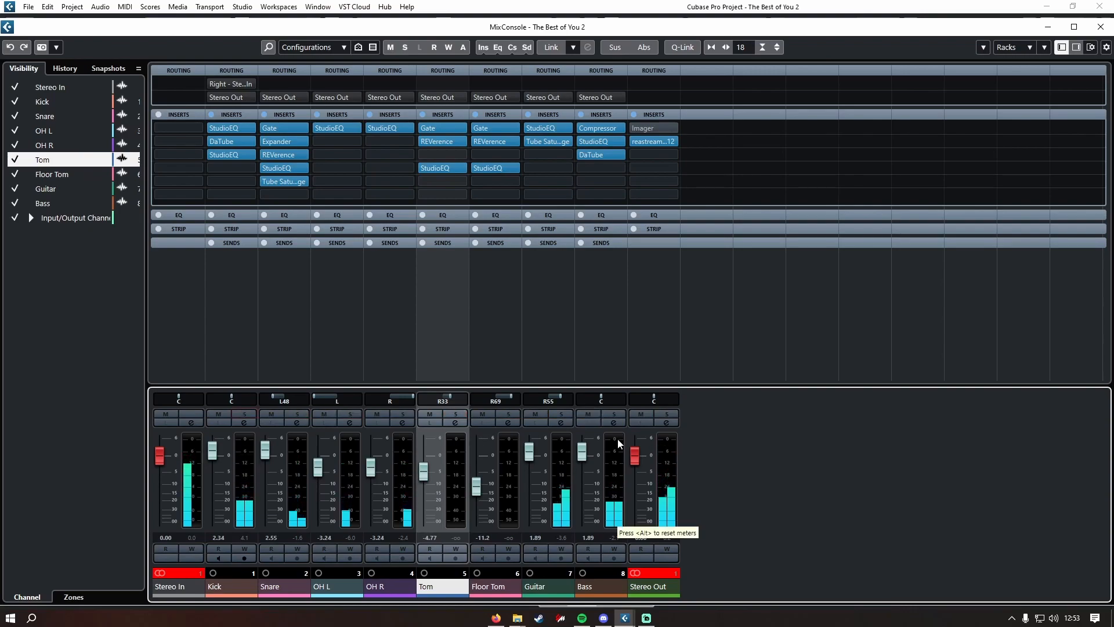
left_click_drag(582, 451, 532, 447)
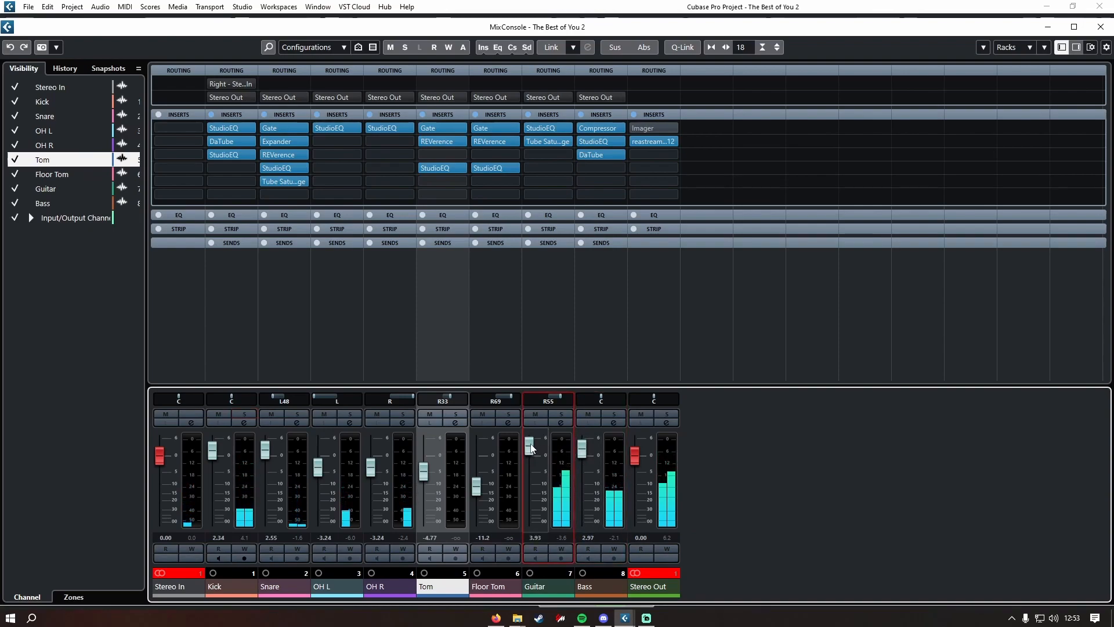
Return to the project window, switch to the Object Selection tool and zoom in on the track timeline.
left_click(1048, 26)
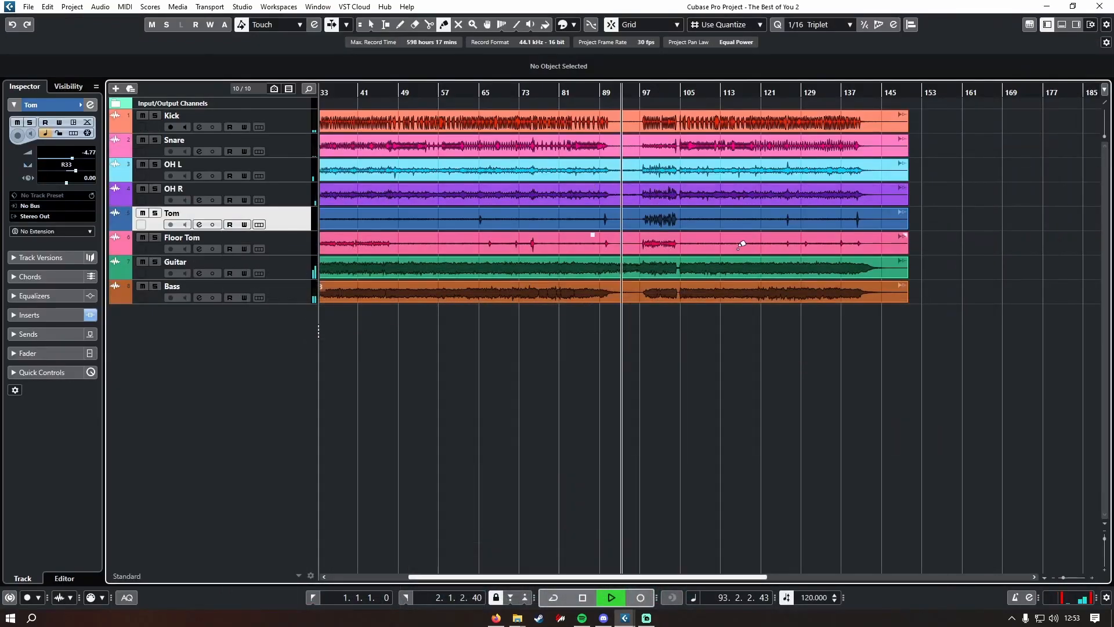
left_click(371, 24)
key("h")
scroll(538, 341, "down", 6)
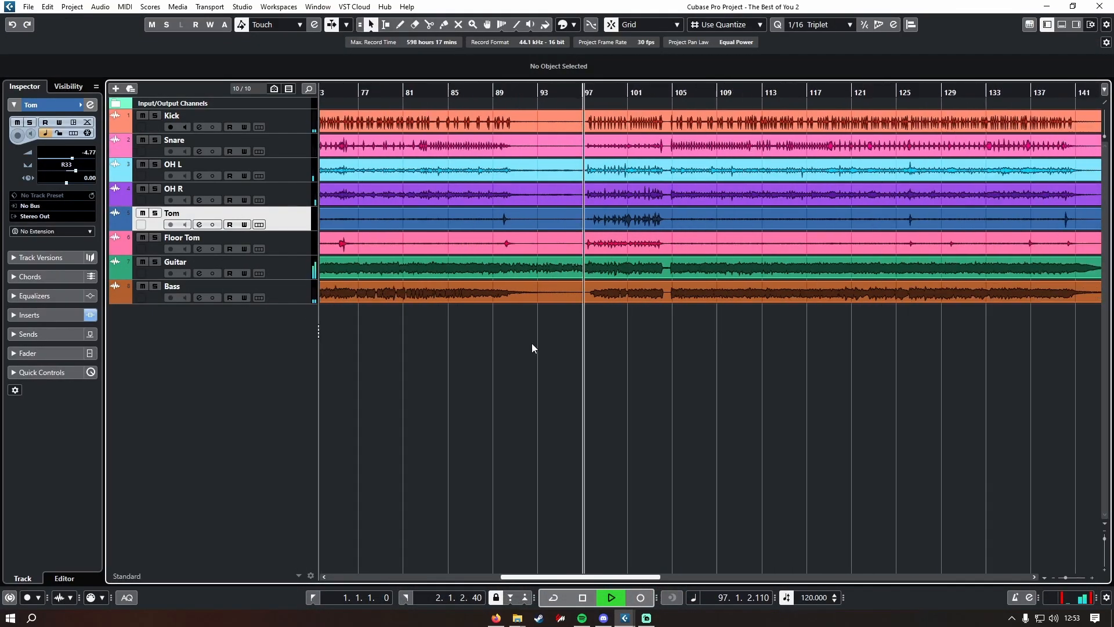
Raise the Guitar fader to 4.29 and the Bass fader to 3.56, then return to the project window and stop playback.
key("F3")
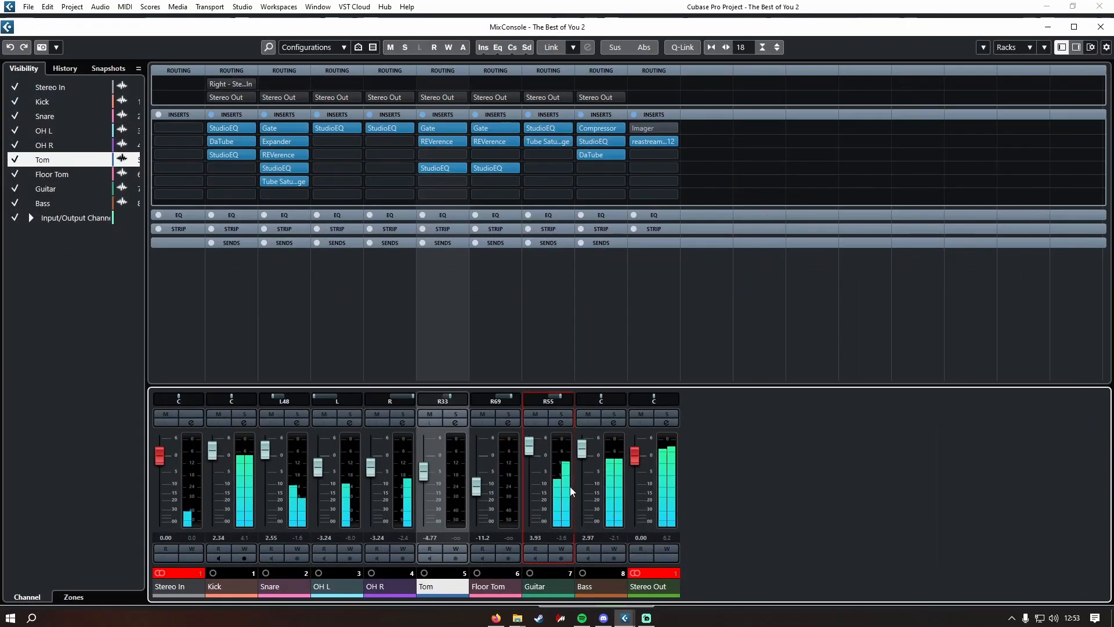
left_click_drag(529, 451, 532, 450)
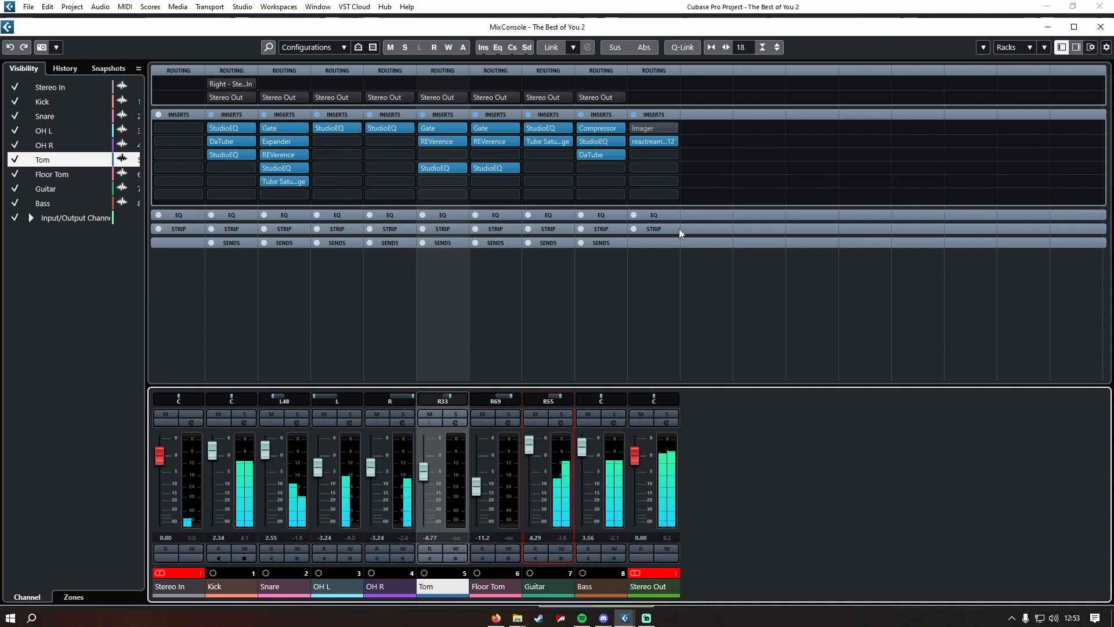
left_click(1048, 27)
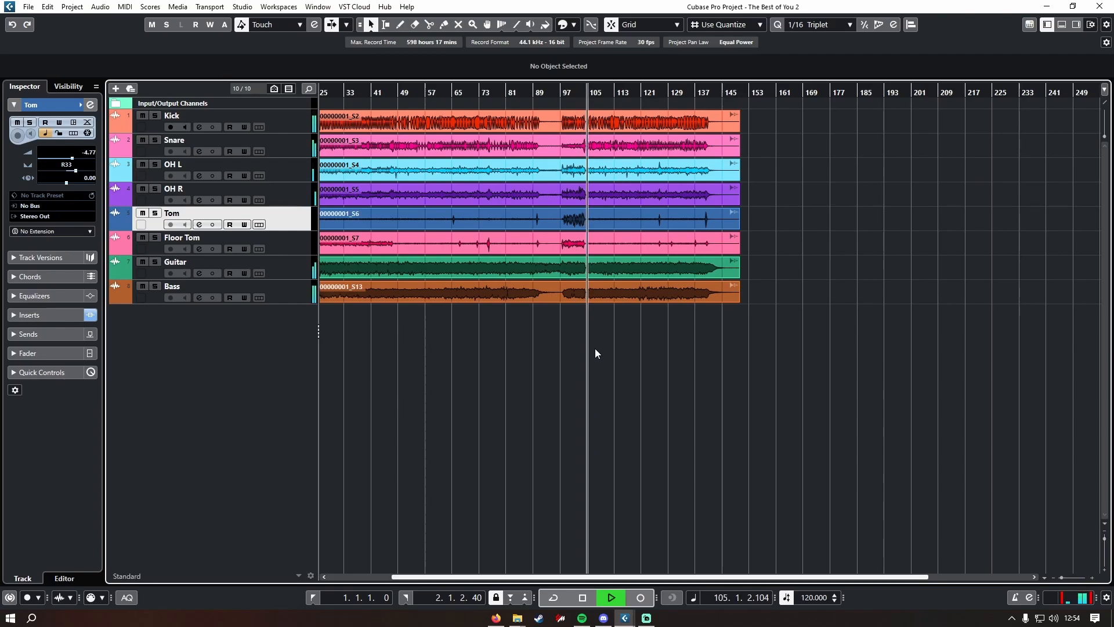
key("space")
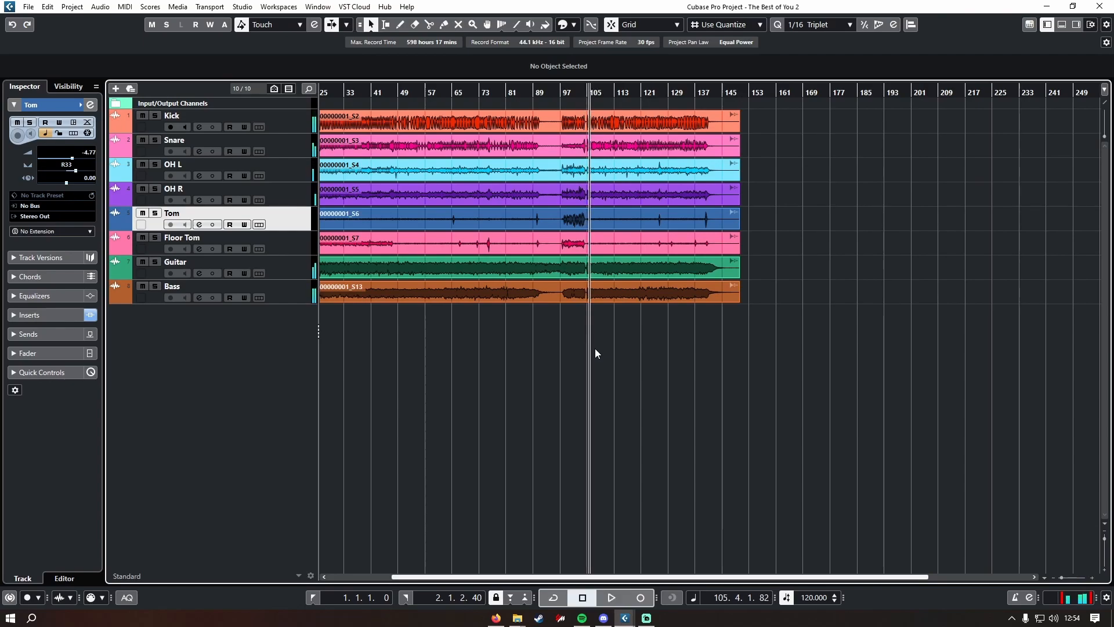
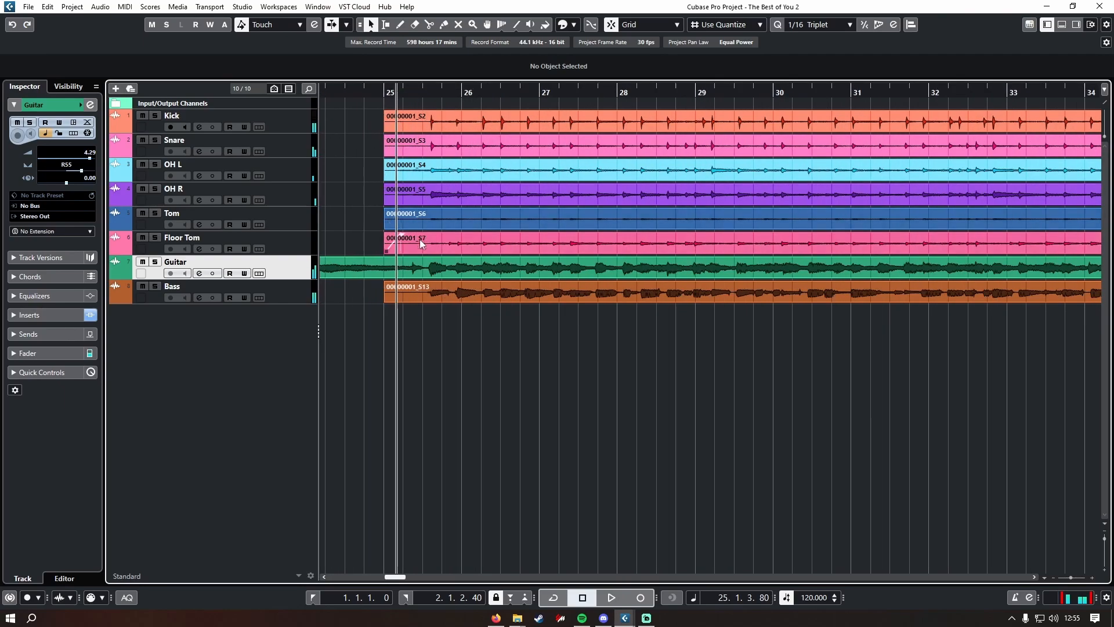
Split the Guitar clip just after bar 25, where the full band section begins.
left_click(429, 24)
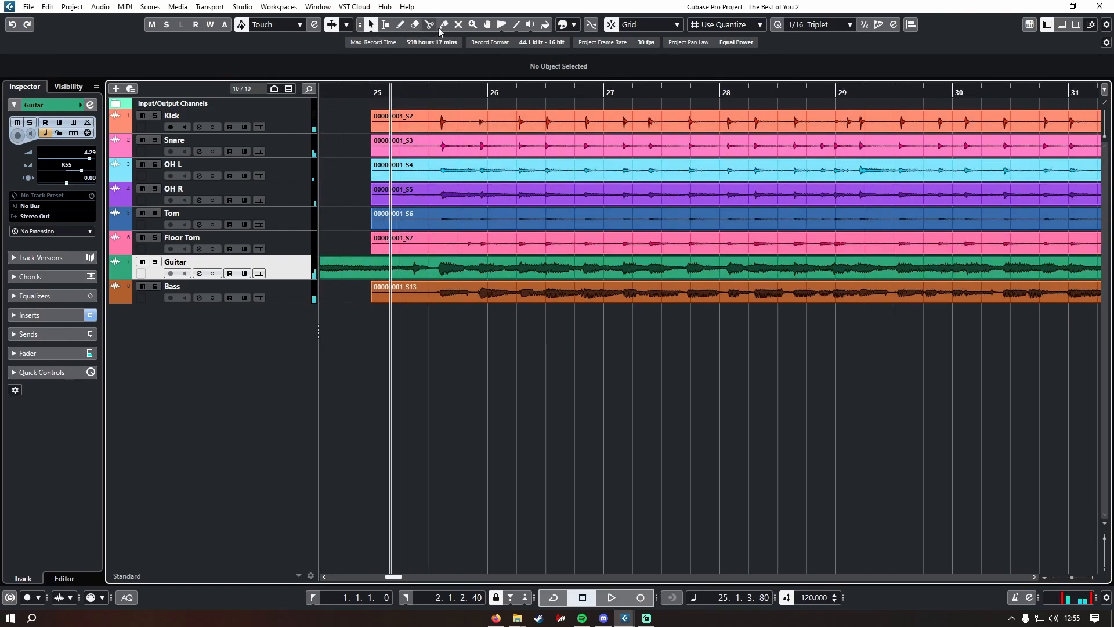
left_click(429, 268)
scroll(500, 200, "down", 3)
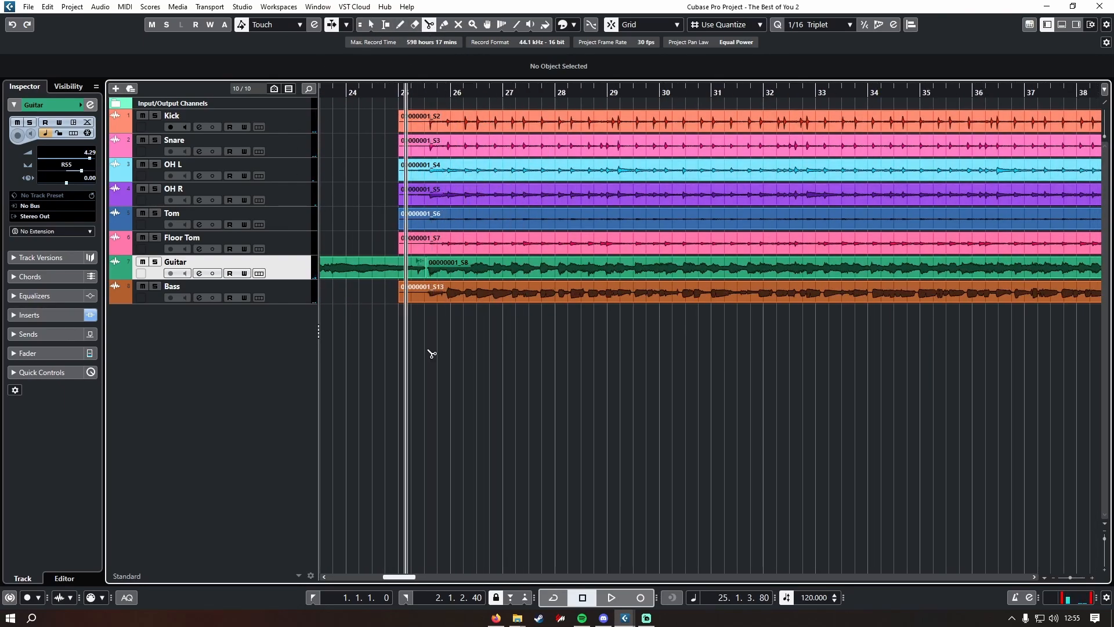
Play on to find the end of the section and split the Guitar clip again just after bar 33.
key("space")
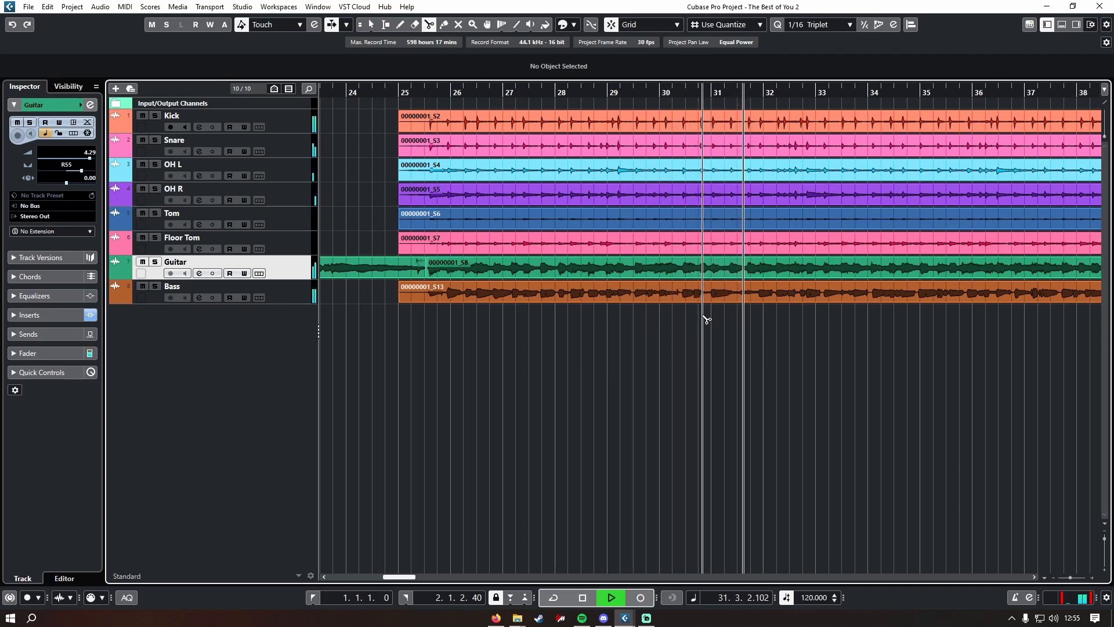
scroll(644, 321, "down", 2)
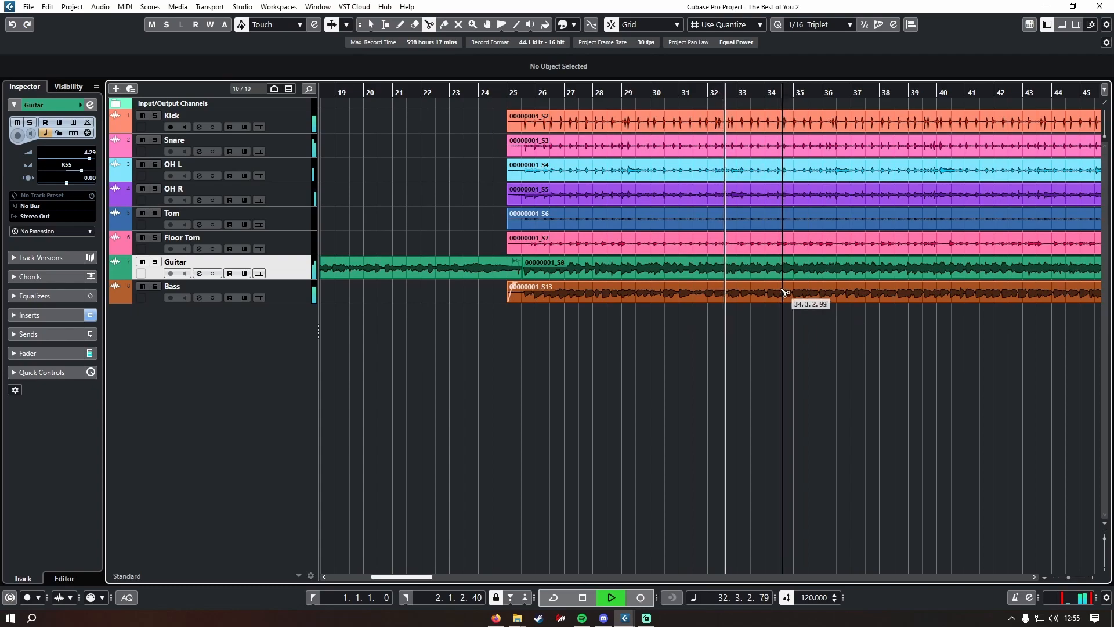
key("space")
scroll(755, 276, "up", 1)
scroll(754, 277, "up", 4)
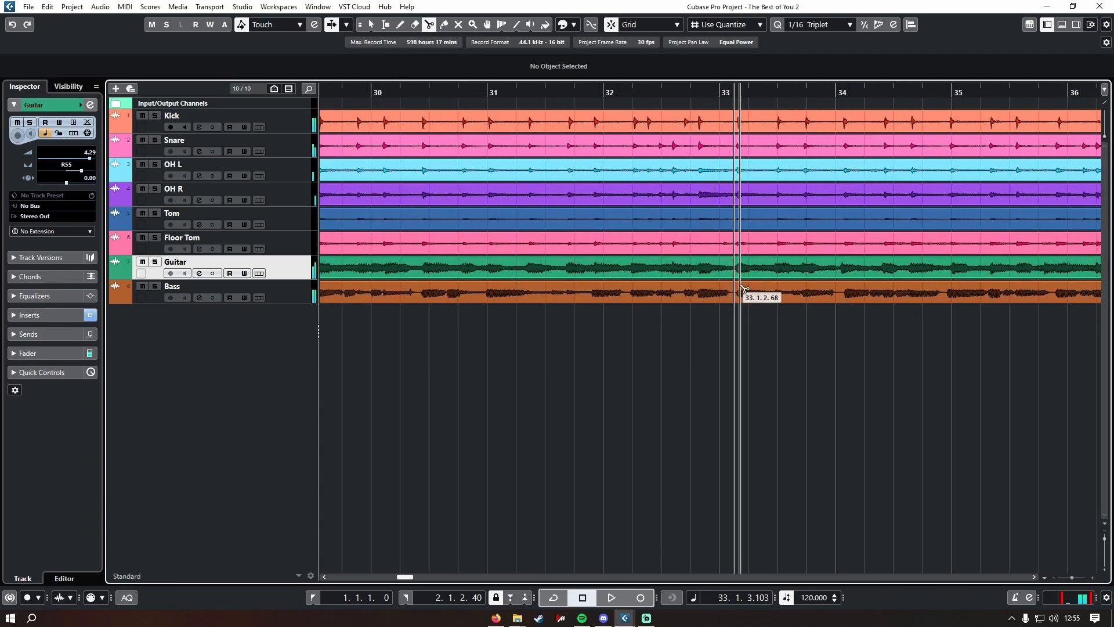
scroll(751, 320, "down", 3)
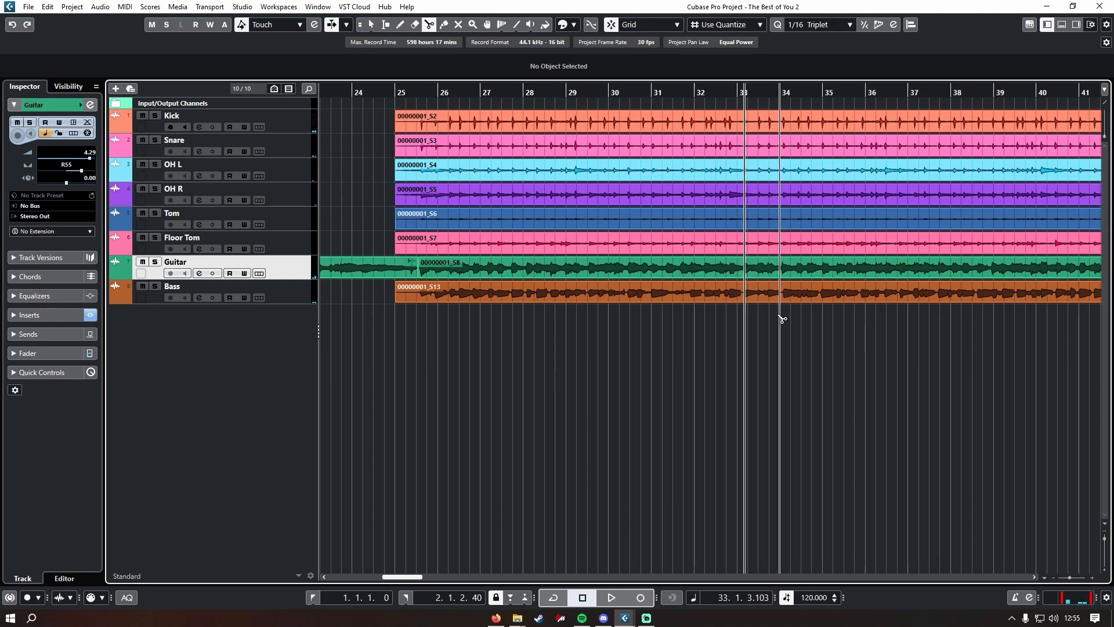
scroll(781, 316, "up", 5)
left_click(656, 277)
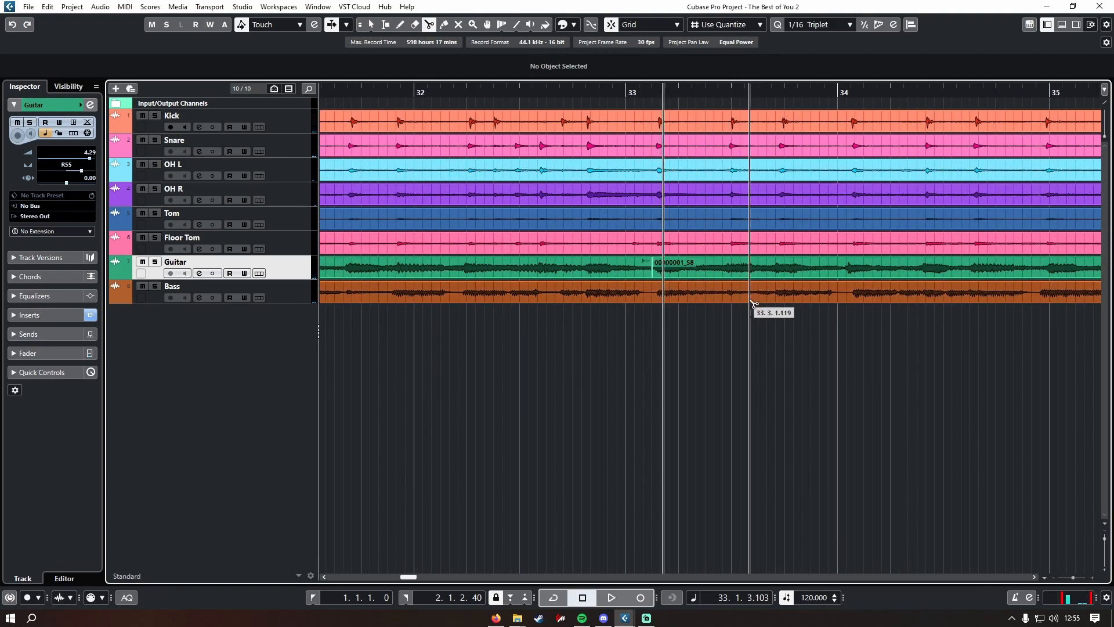
scroll(753, 308, "down", 6)
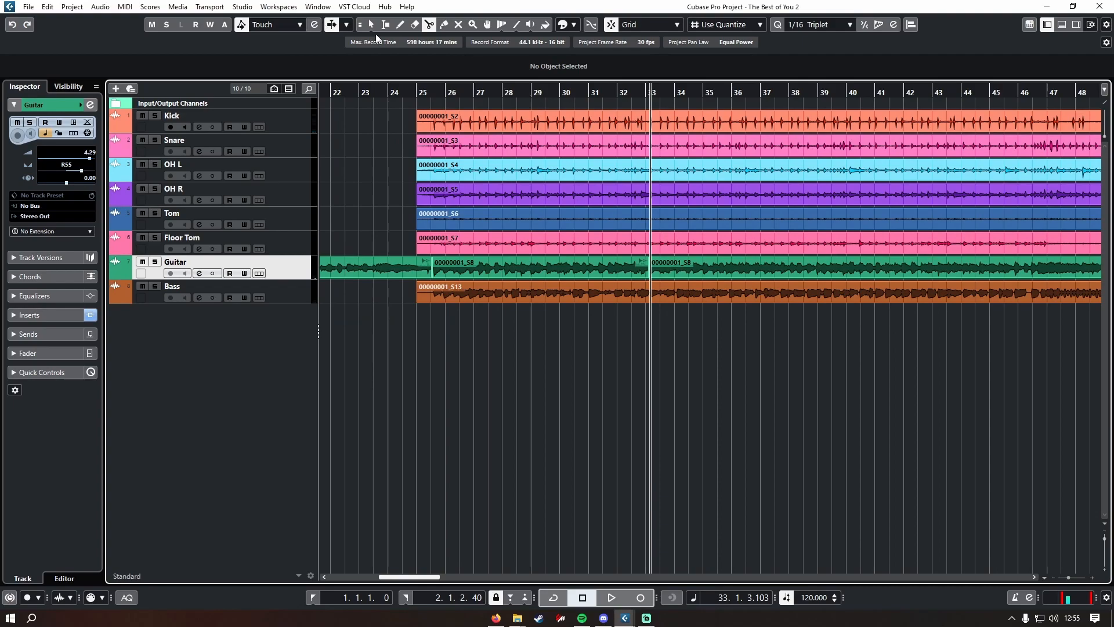
Duplicate the Guitar track and delete the copy's clips before and after the section between bars 25 and 33.
left_click(371, 25)
right_click(283, 267)
left_click(408, 294)
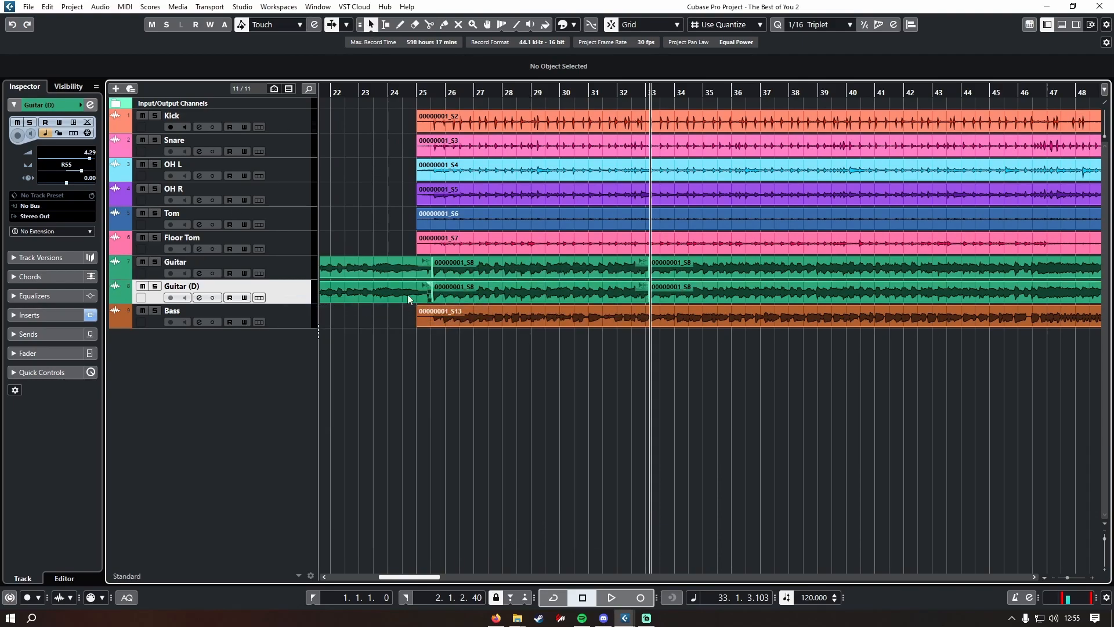
left_click(407, 294)
key("Delete")
left_click(701, 298)
key("Delete")
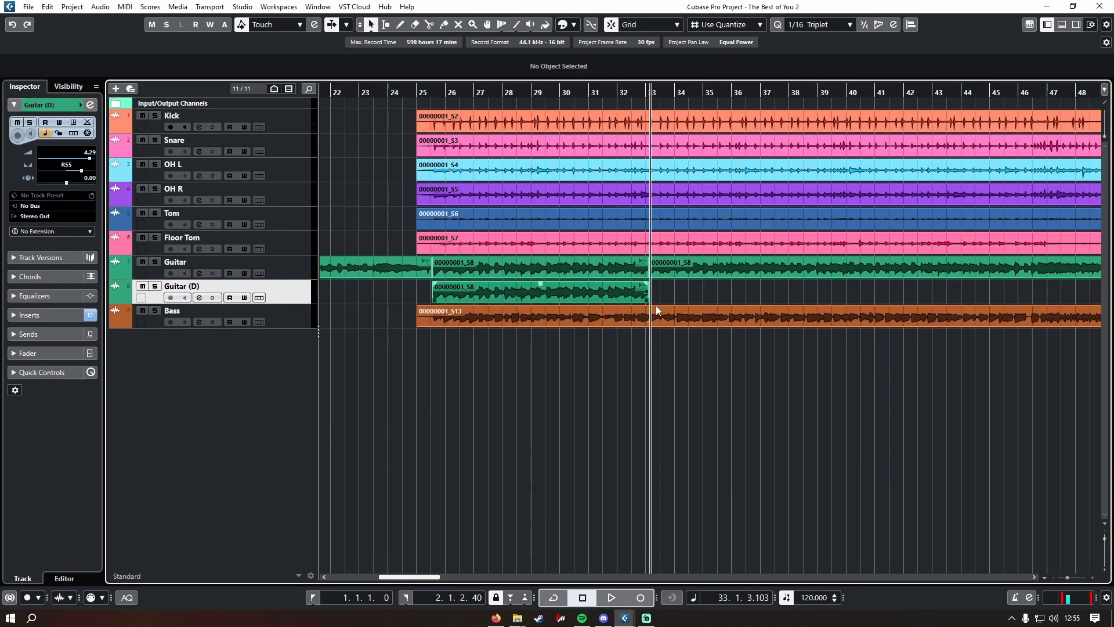
scroll(656, 308, "down", 5)
scroll(635, 326, "up", 6)
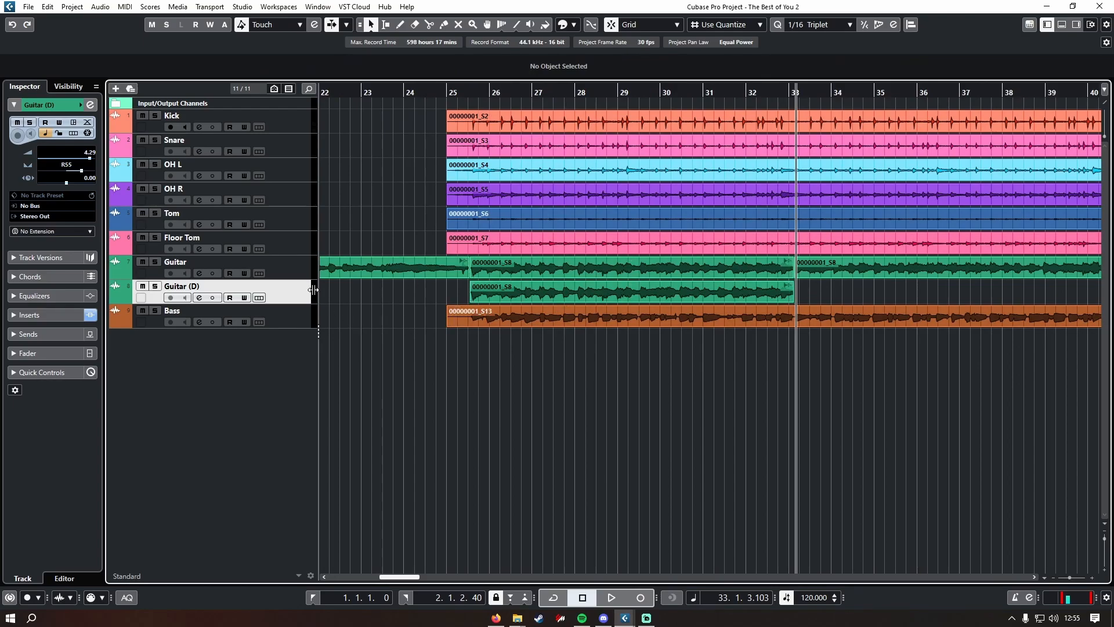
Pan the Guitar (D) channel to L55 and solo it together with the Guitar channel.
key("F3")
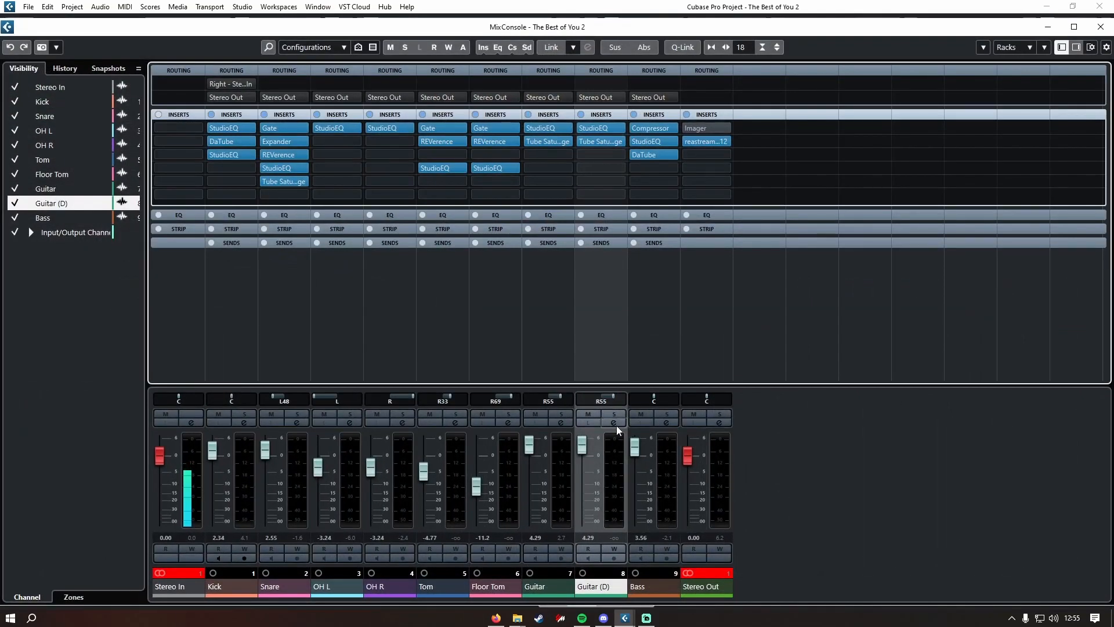
left_click_drag(614, 402, 590, 402)
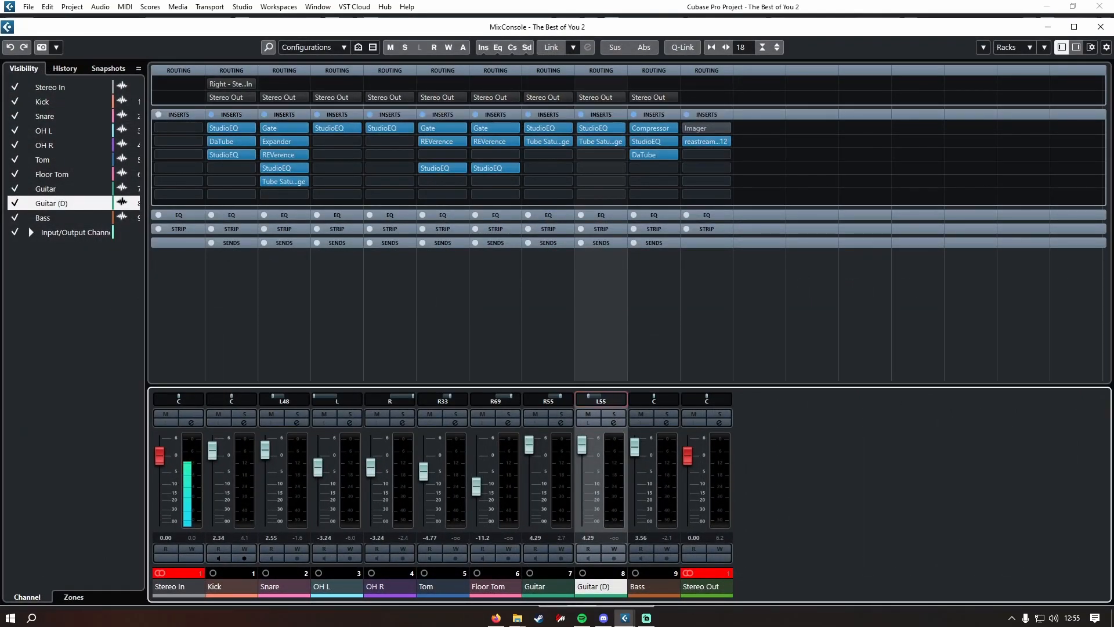
left_click(571, 415)
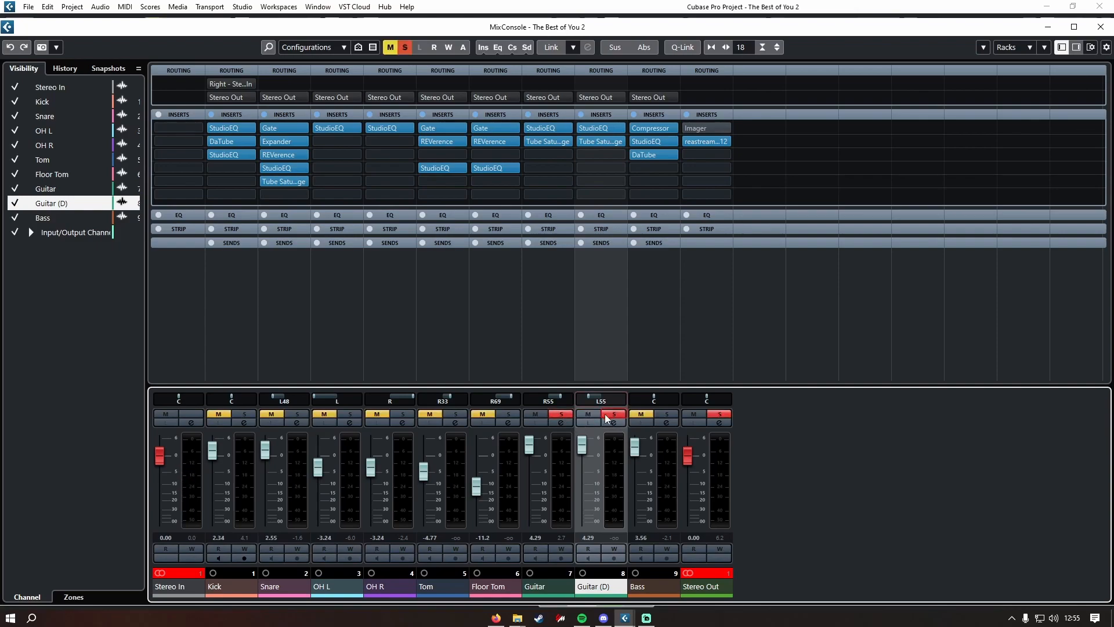
Play the two soloed guitar tracks from bar 25 to hear the doubled section, and stop playback.
key("space")
left_click(1048, 27)
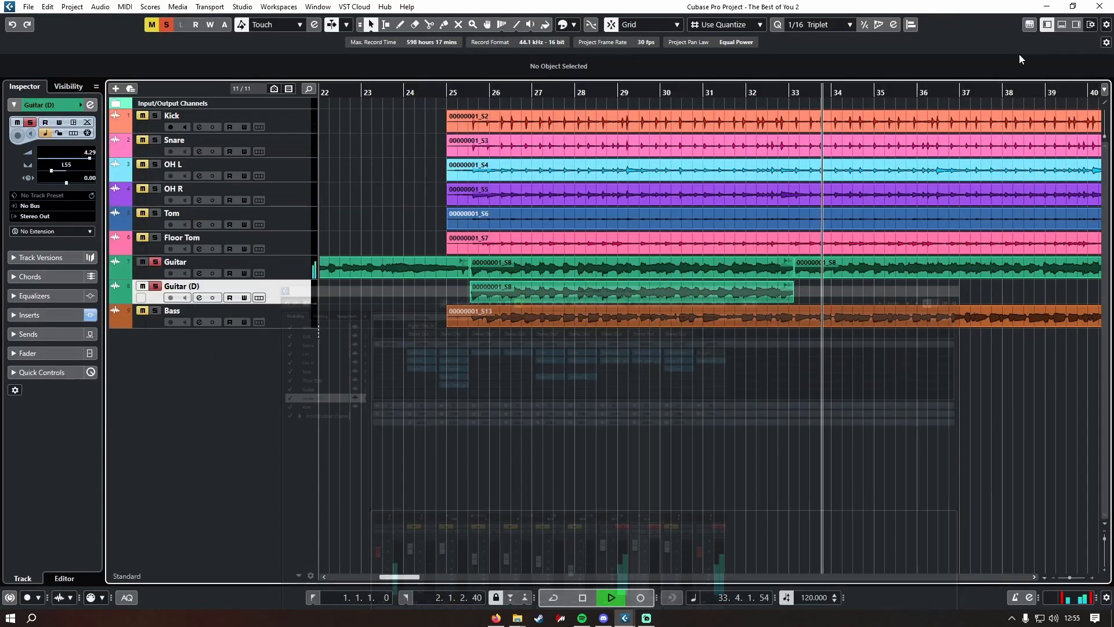
left_click(450, 93)
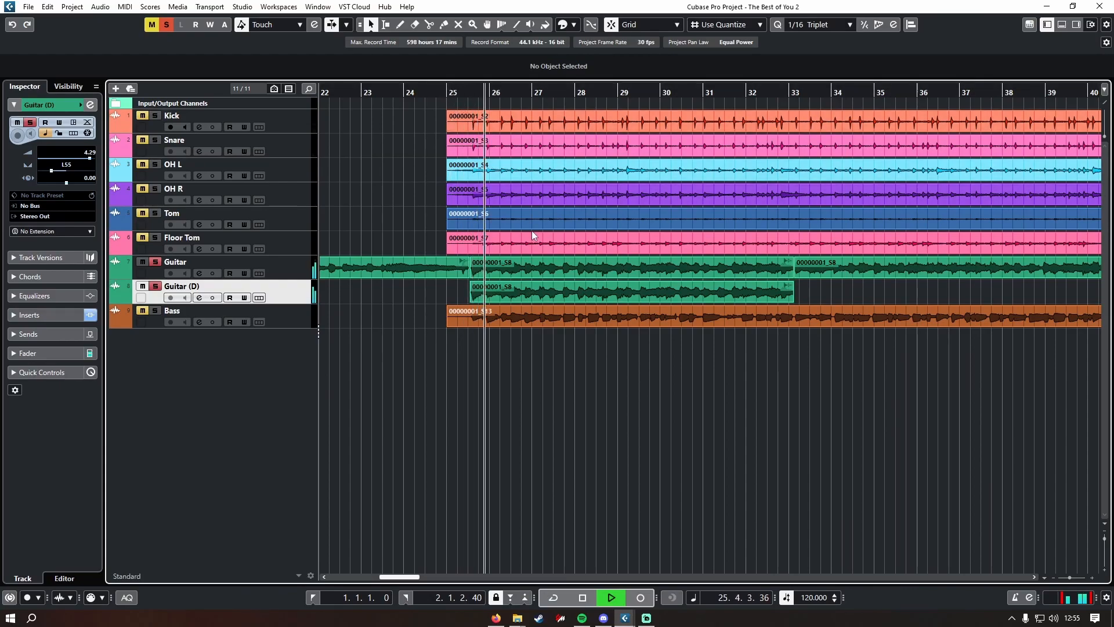
key("space")
Add the DaTube distortion to the third insert slot of Guitar (D), listen to it and close its window.
key("F3")
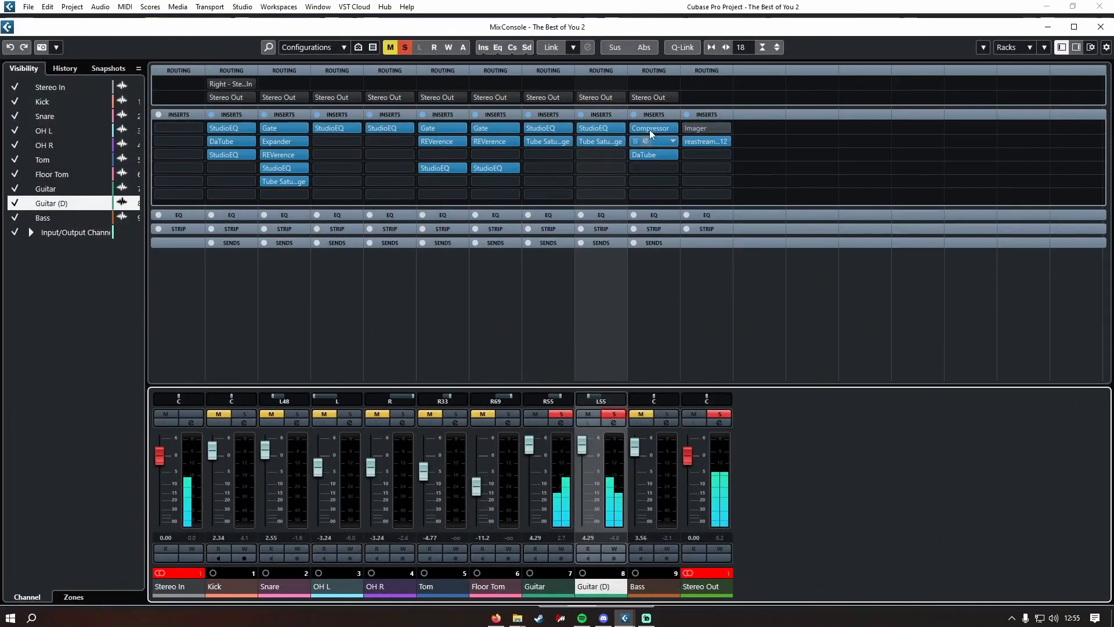
left_click(603, 155)
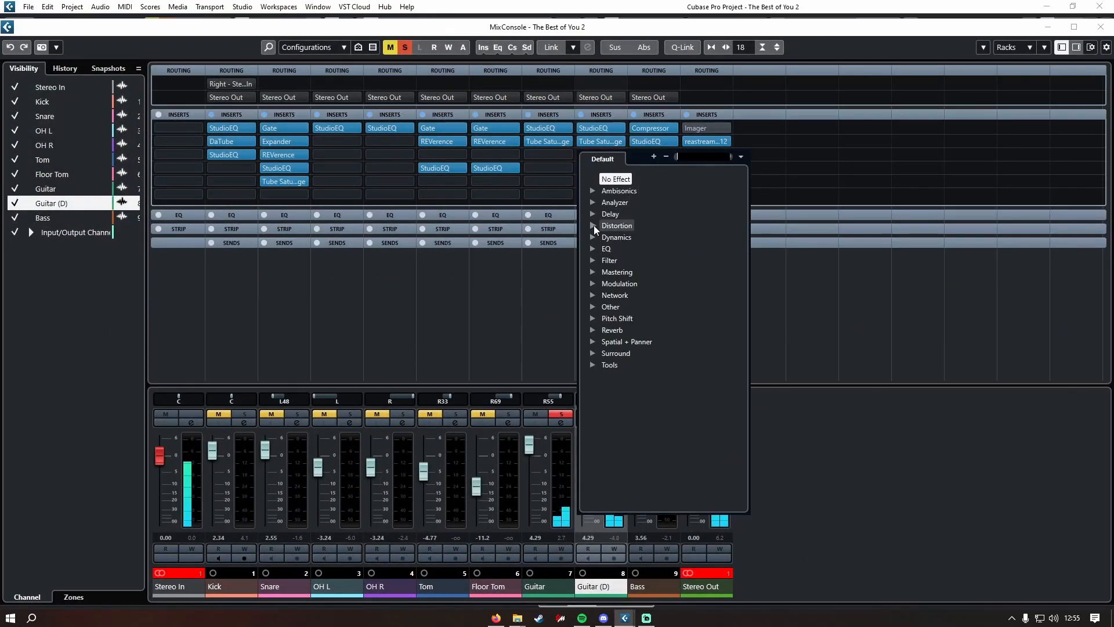
left_click(593, 225)
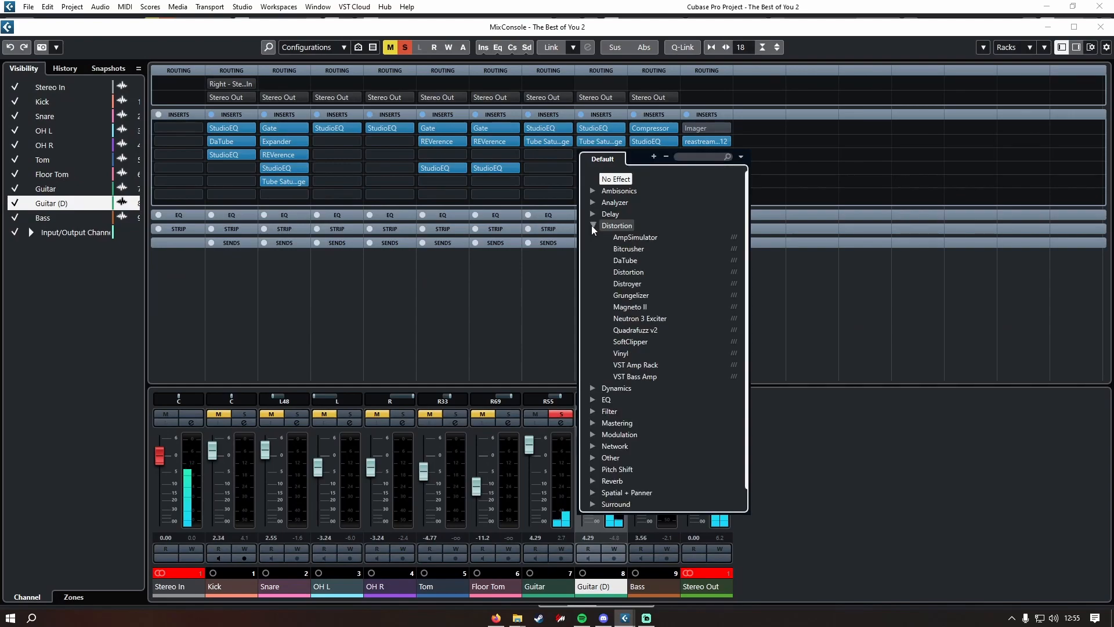
left_click(625, 261)
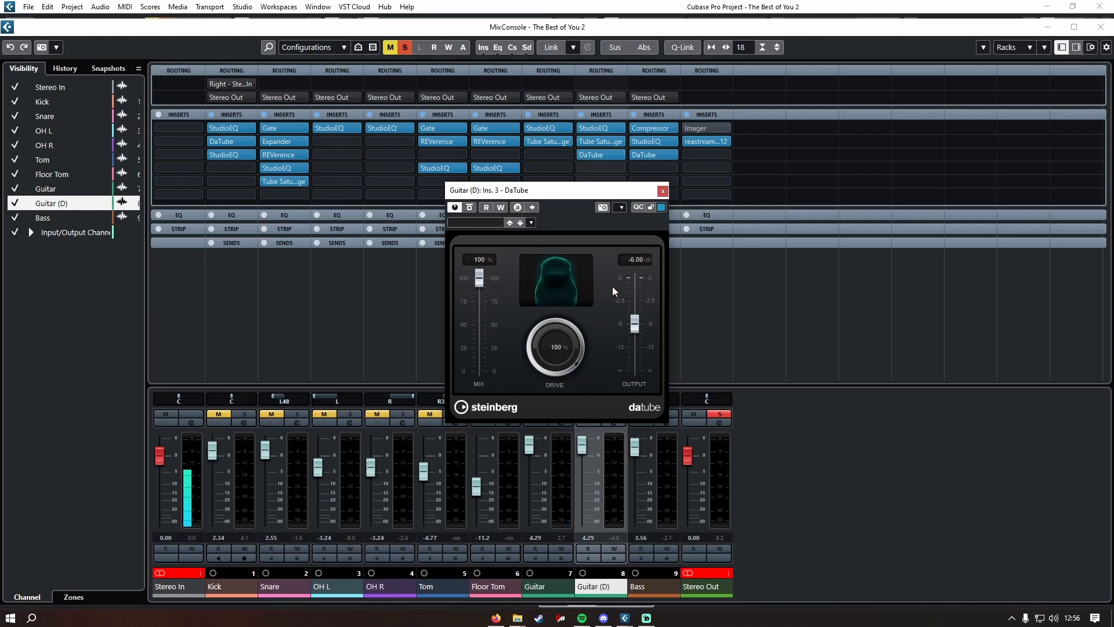
key("space")
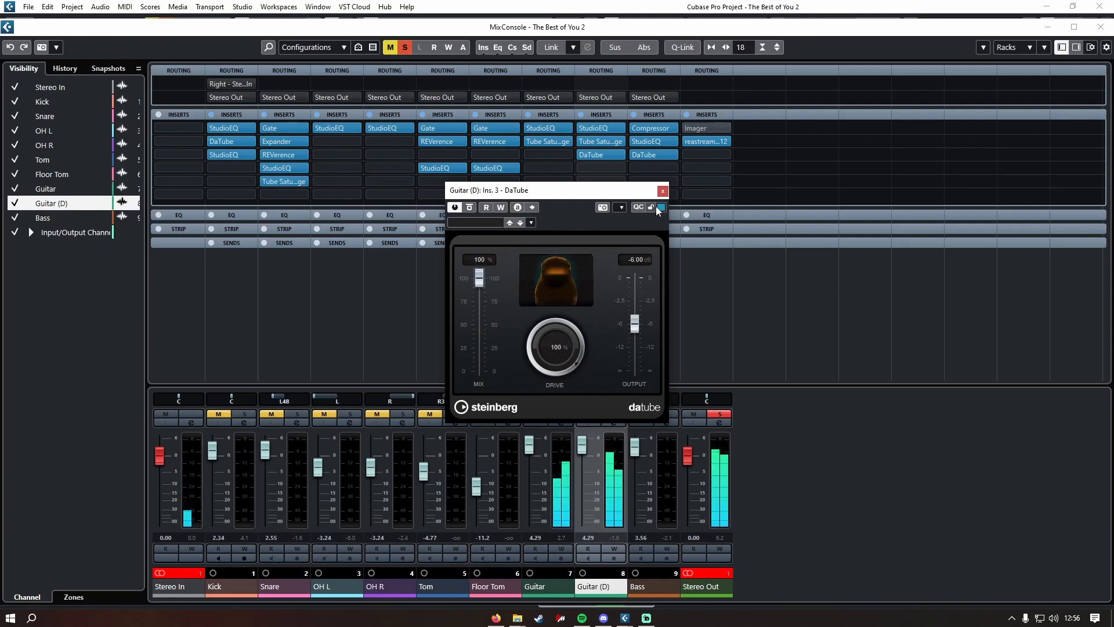
left_click(662, 191)
Move Guitar (D)'s StudioEQ to the fourth insert, shift band 2 to 656 Hz and band 3 to 1.67 kHz, and disable band 4.
left_click_drag(603, 130, 603, 175)
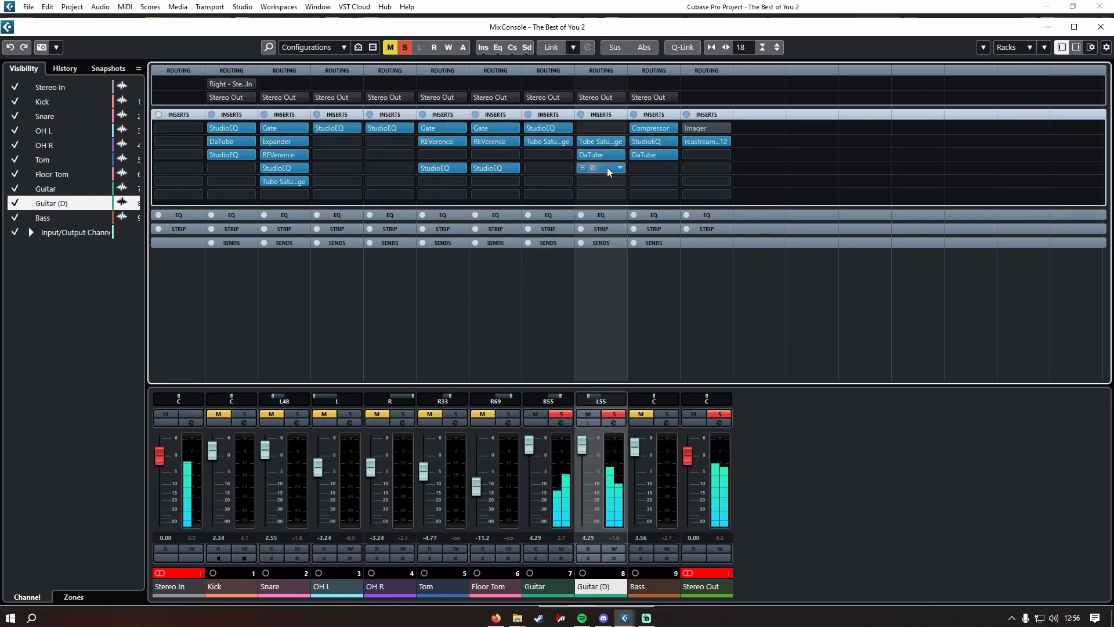
left_click(607, 168)
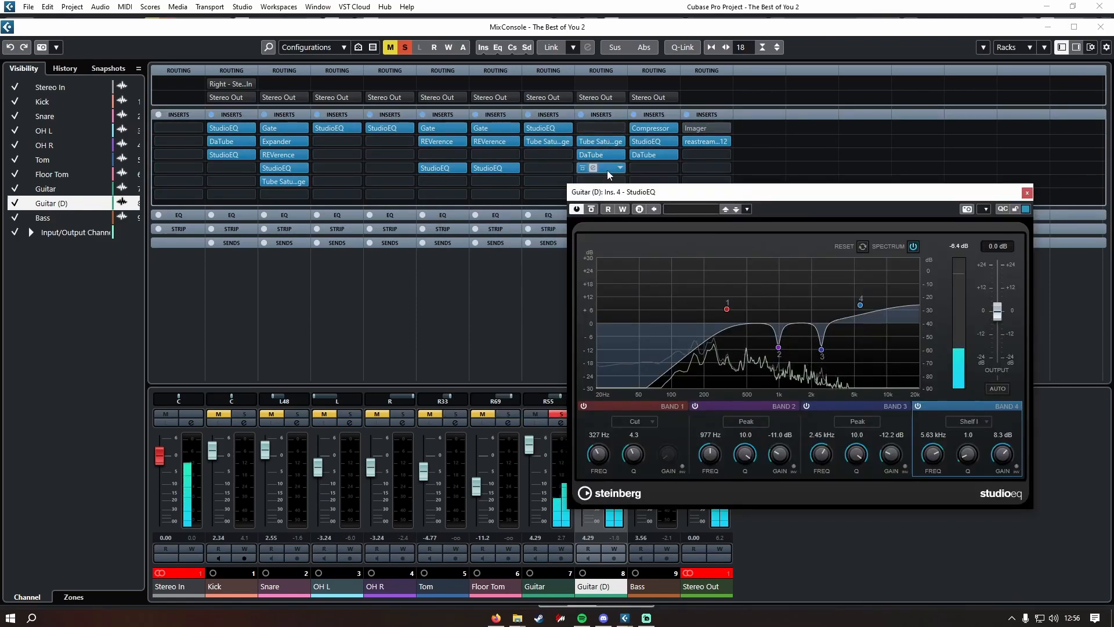
mouse_move(780, 348)
left_mouse_down()
mouse_move(817, 354)
mouse_move(803, 274)
mouse_move(803, 353)
mouse_move(757, 305)
mouse_move(759, 351)
left_mouse_up()
double_click(861, 306)
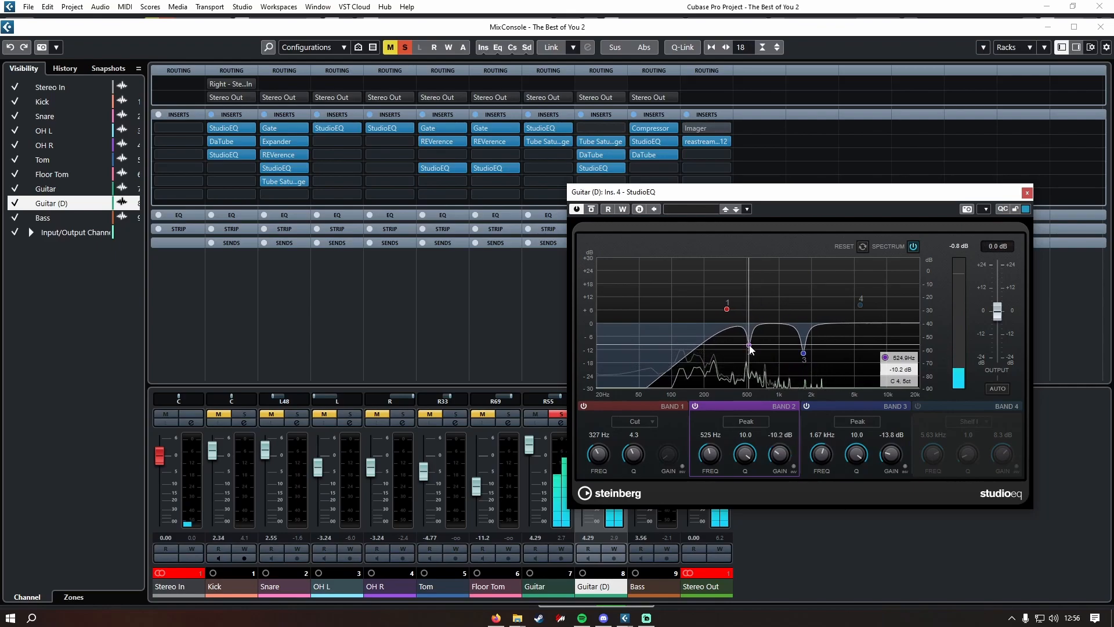
left_click(1027, 192)
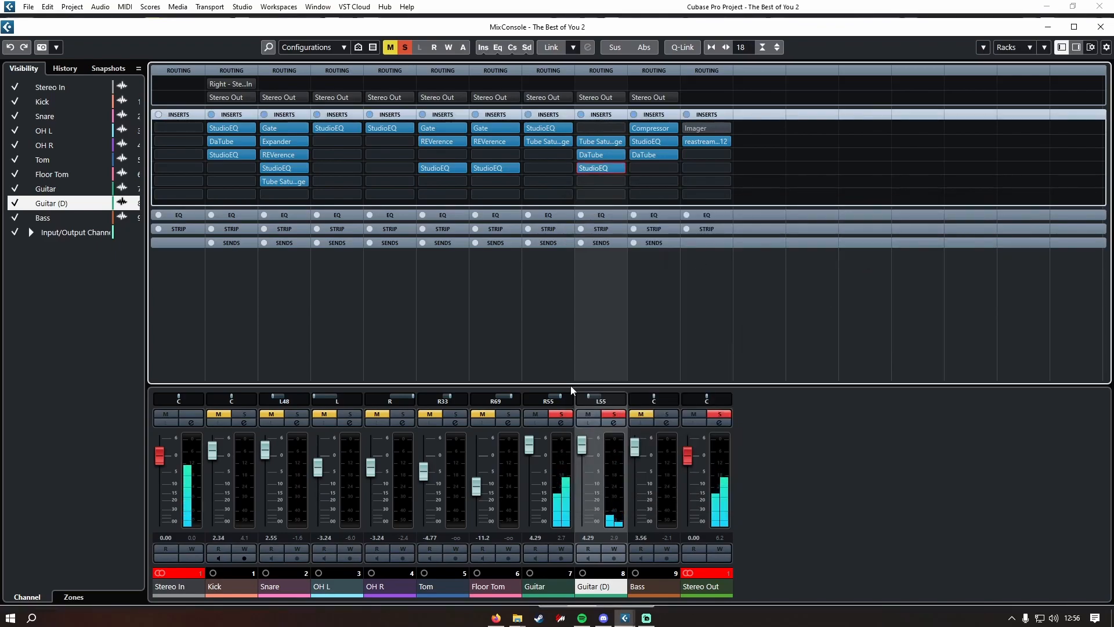
Lower the Guitar (D) fader to -11.2 and play the guitars from just after bar 25.
left_click_drag(592, 450, 619, 467)
left_click(1048, 27)
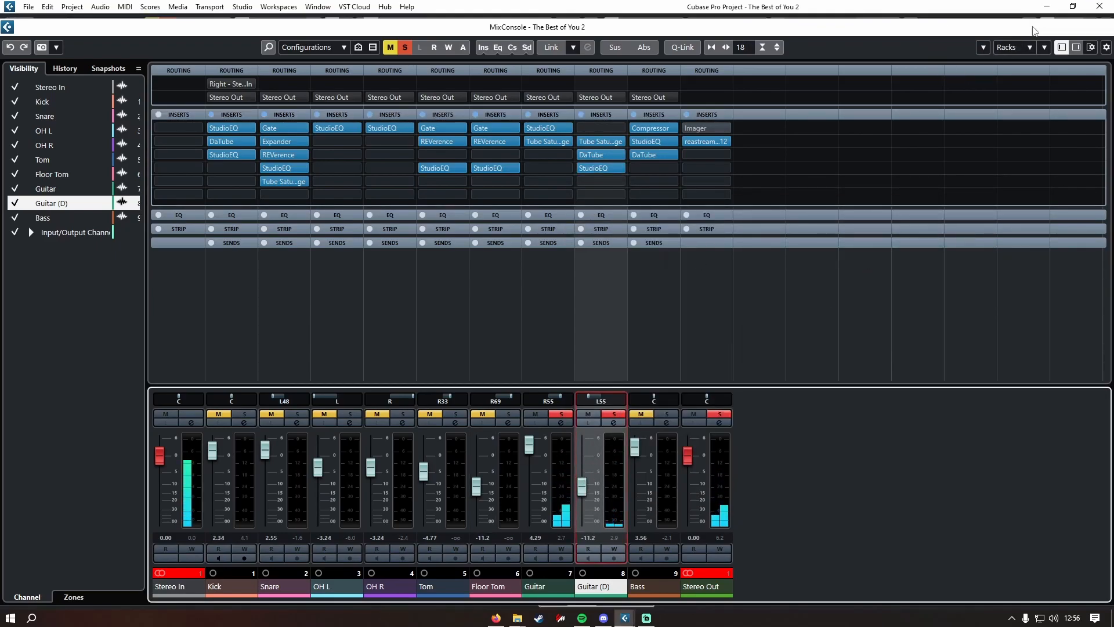
left_click(463, 93)
key("space")
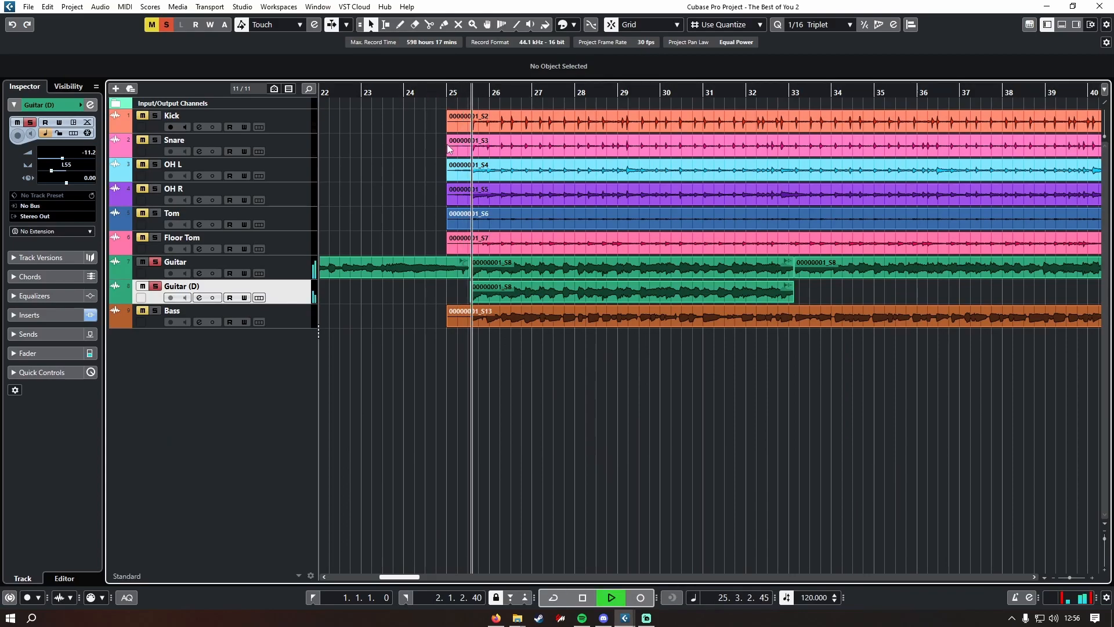
Set the Guitar (D) fader to -0.97 and lower its StudioEQ band 1 cut to about 217 Hz.
key("F3")
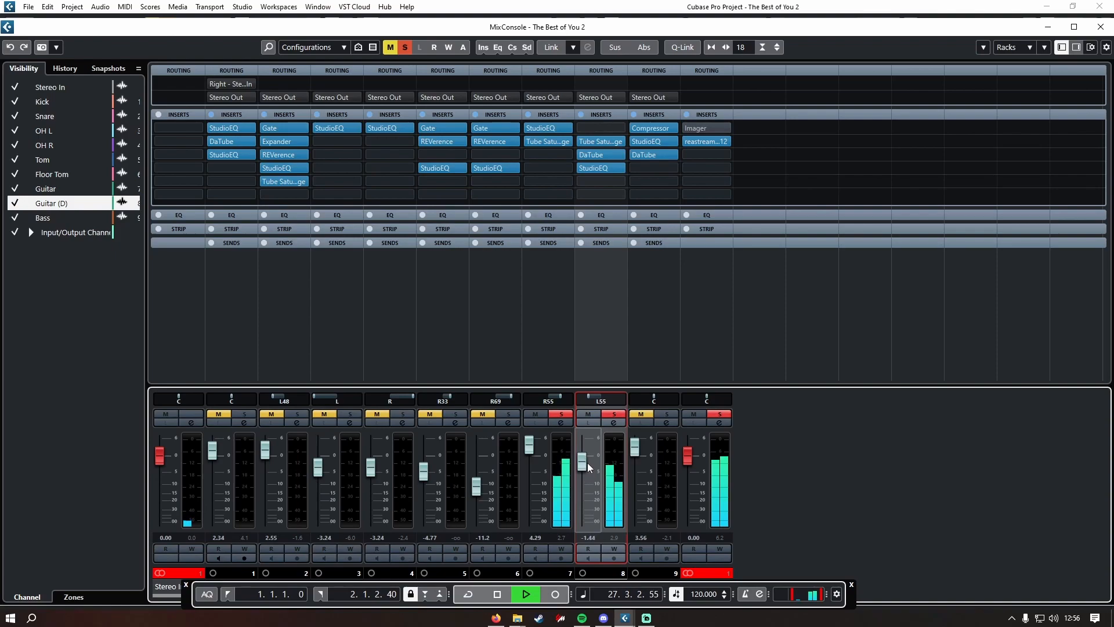
left_click(602, 168)
left_click_drag(727, 315, 698, 309)
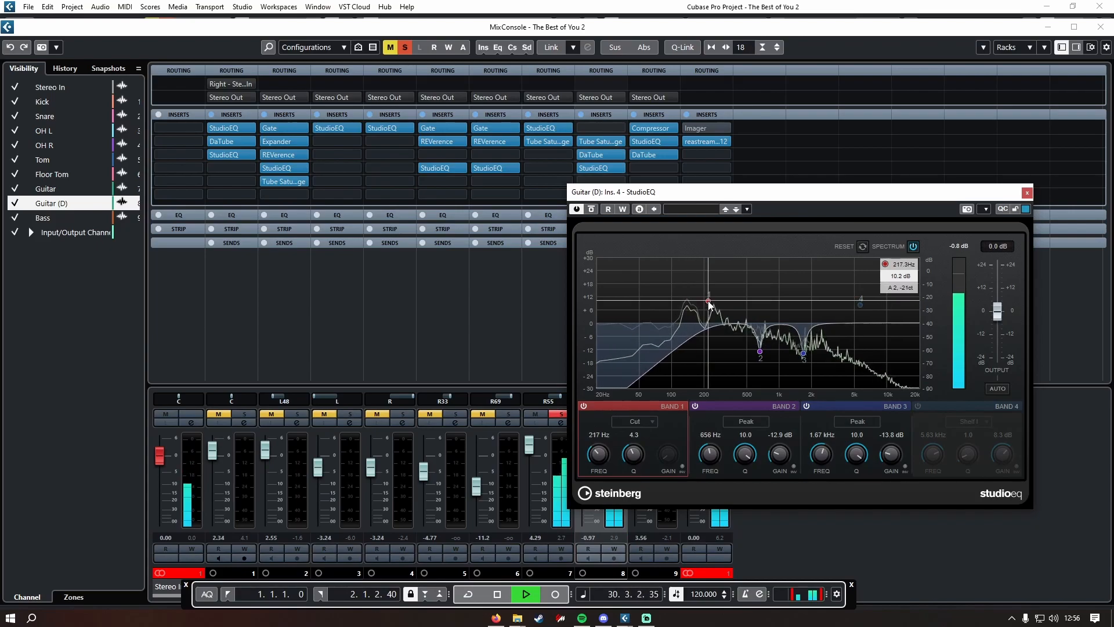
left_click(1027, 192)
Stop playback, unsolo Guitar and Guitar (D), and play the full mix from shortly before bar 23.
key("space")
left_click(615, 414)
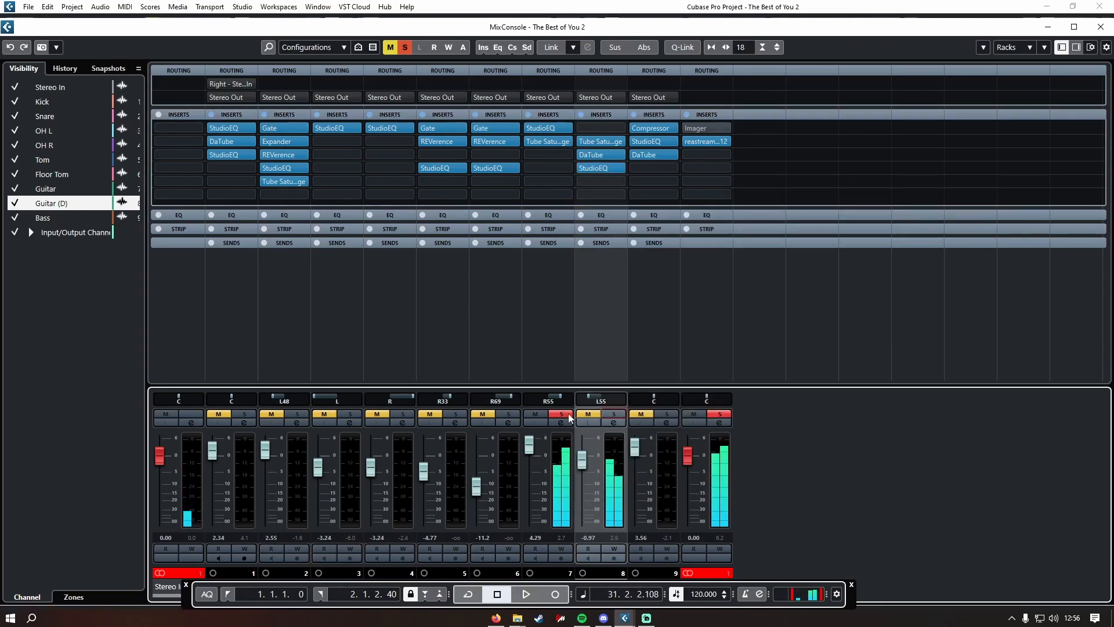
left_click(562, 414)
left_click(1048, 27)
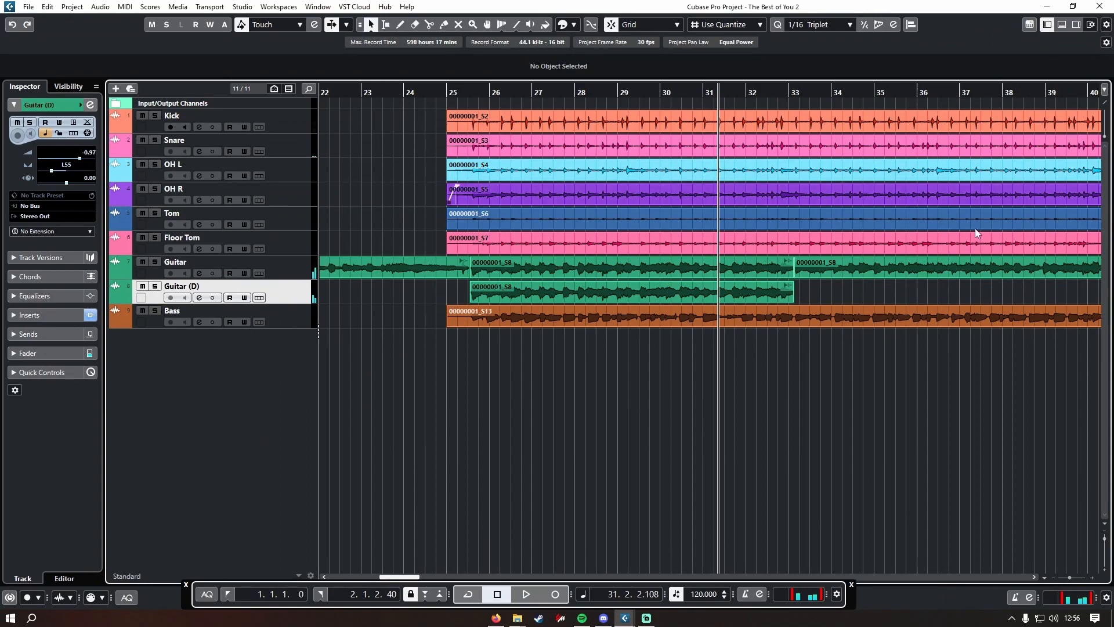
scroll(928, 231, "down", 3)
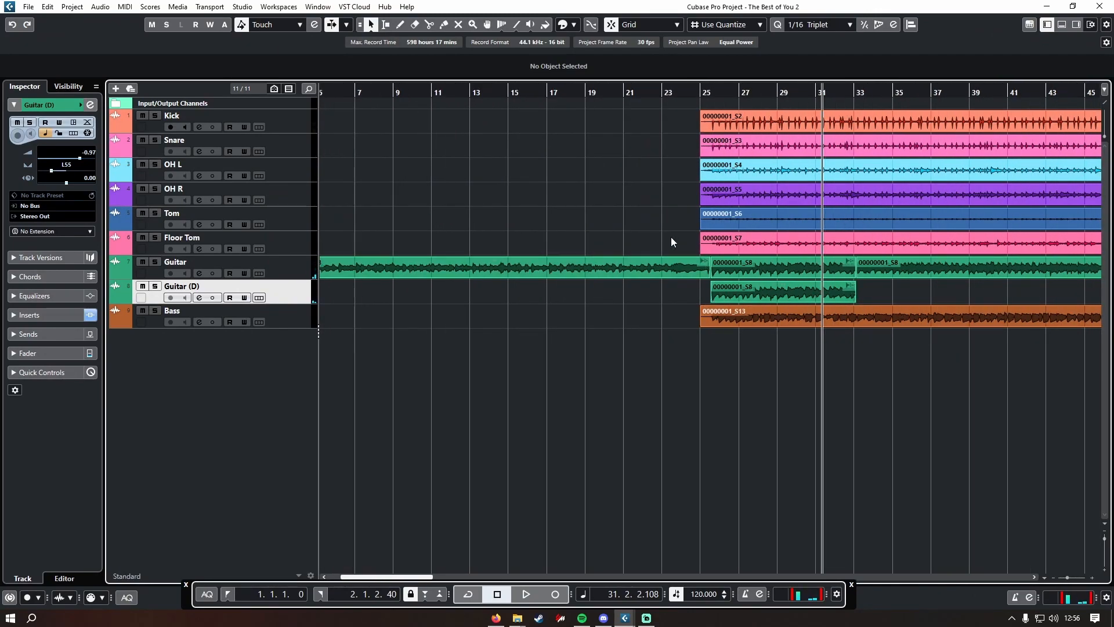
left_click(653, 93)
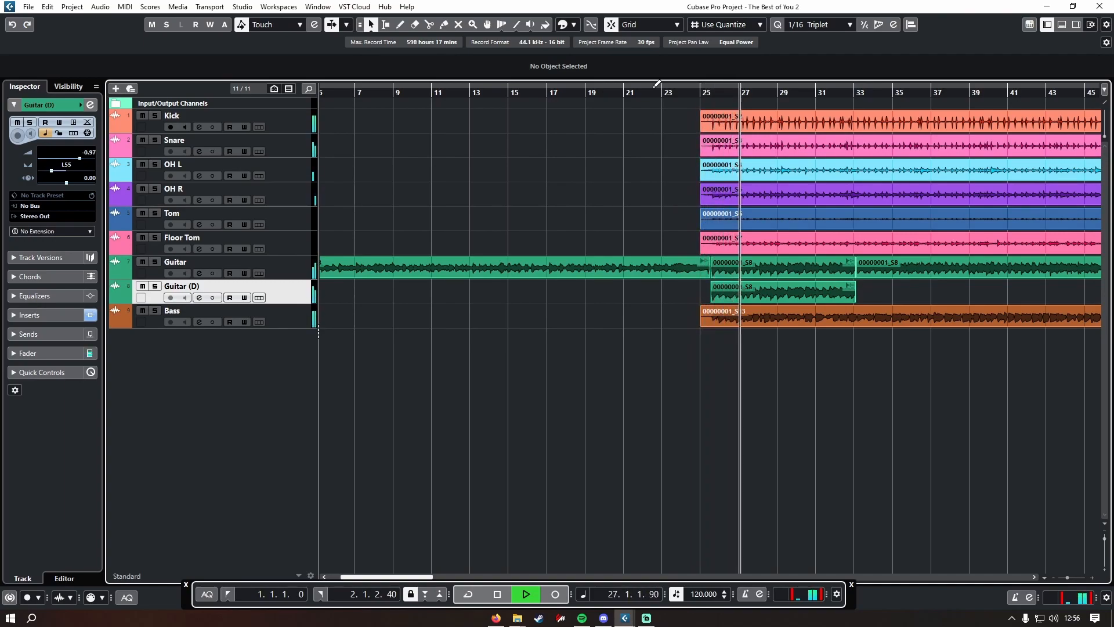
Lower the mix of Guitar (D)'s DaTube distortion to 57% during playback and return to the project arrangement.
key("F3")
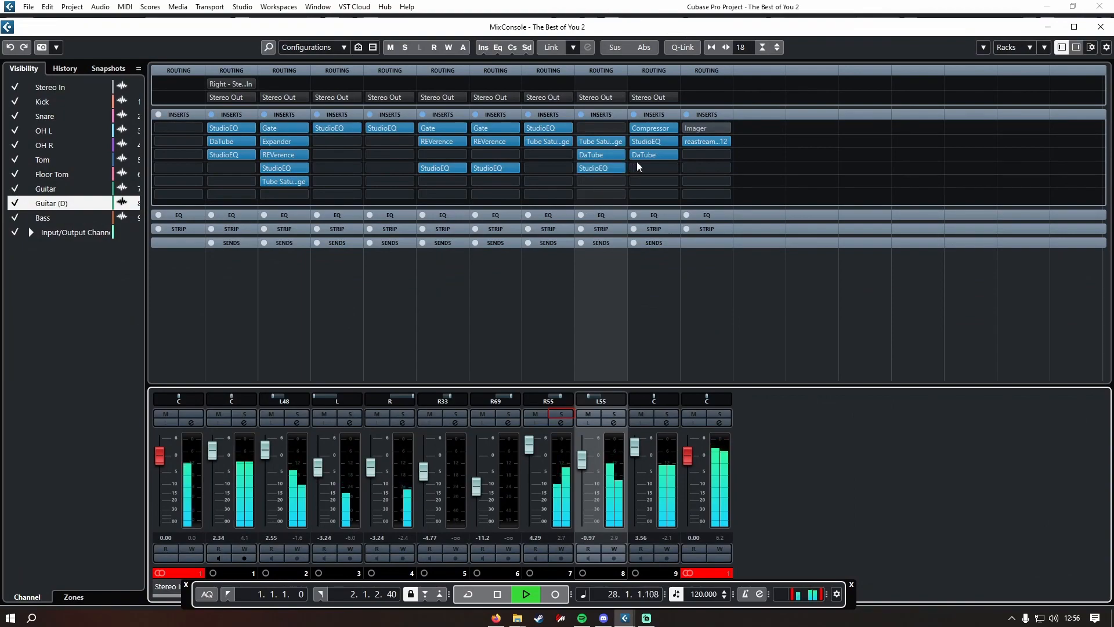
left_click(607, 157)
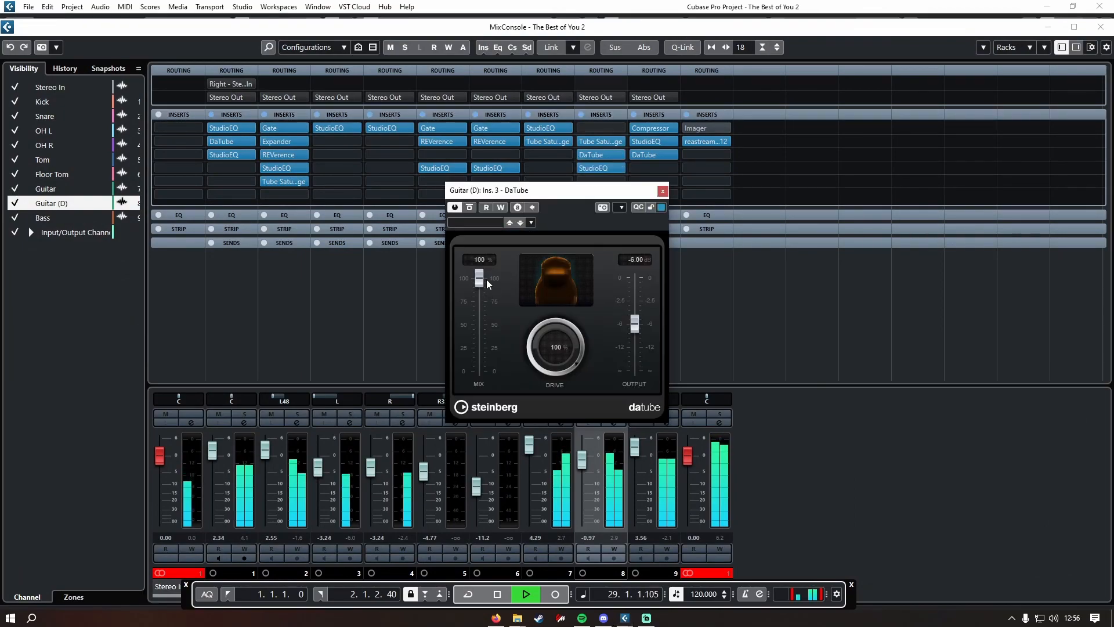
left_click_drag(480, 279, 480, 317)
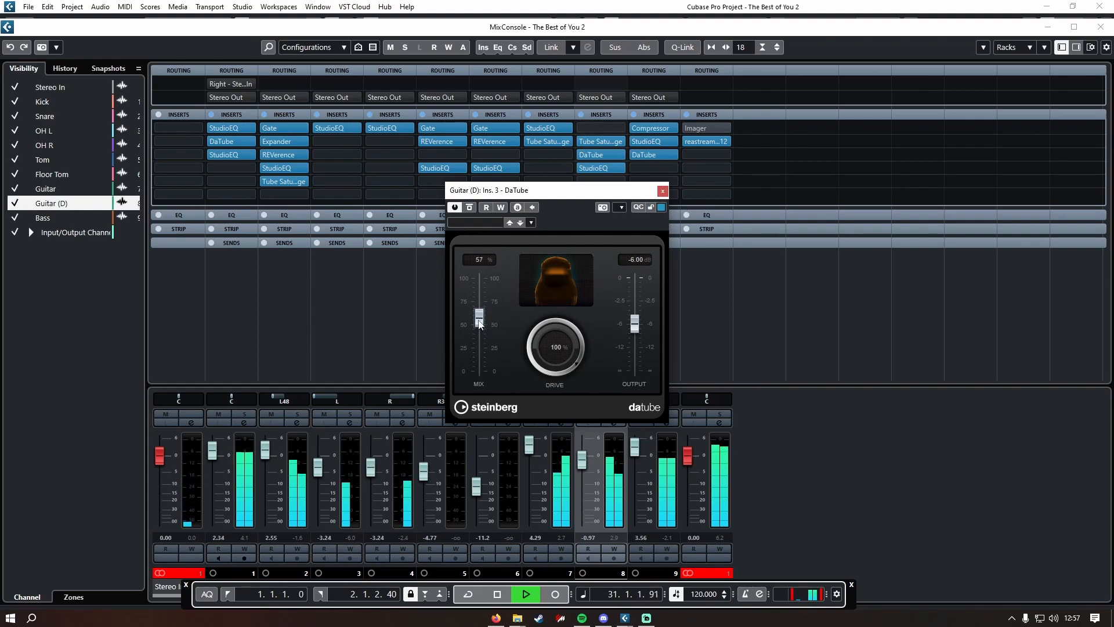
left_click(662, 191)
left_click(1048, 27)
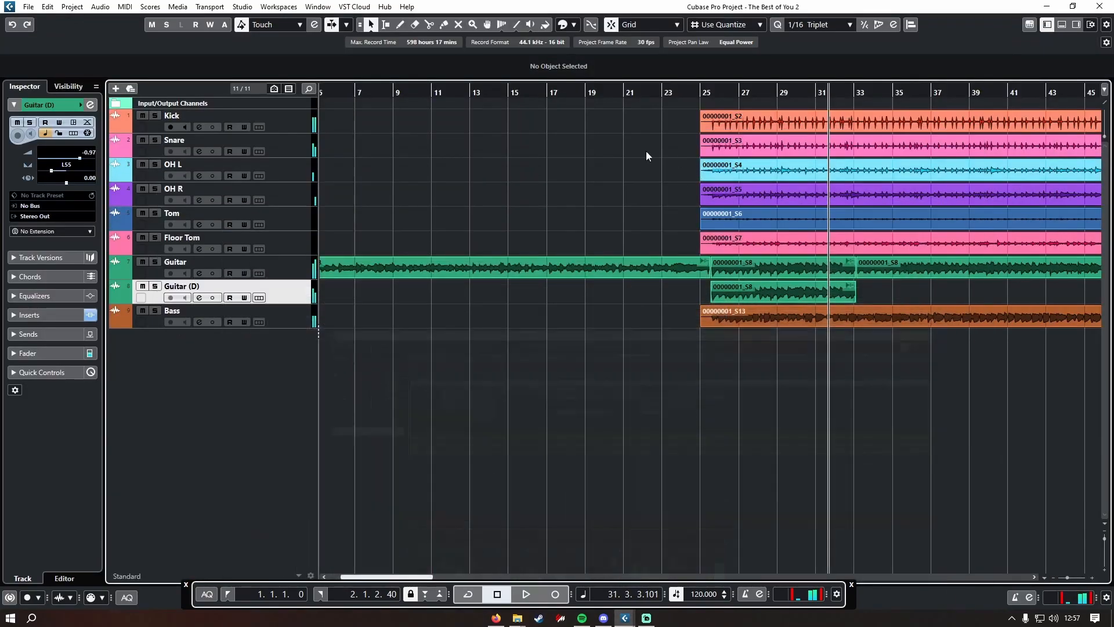
Play the full mix from about bar 23 to check the doubled guitar section, and view the whole arrangement.
left_click(669, 100)
key("space")
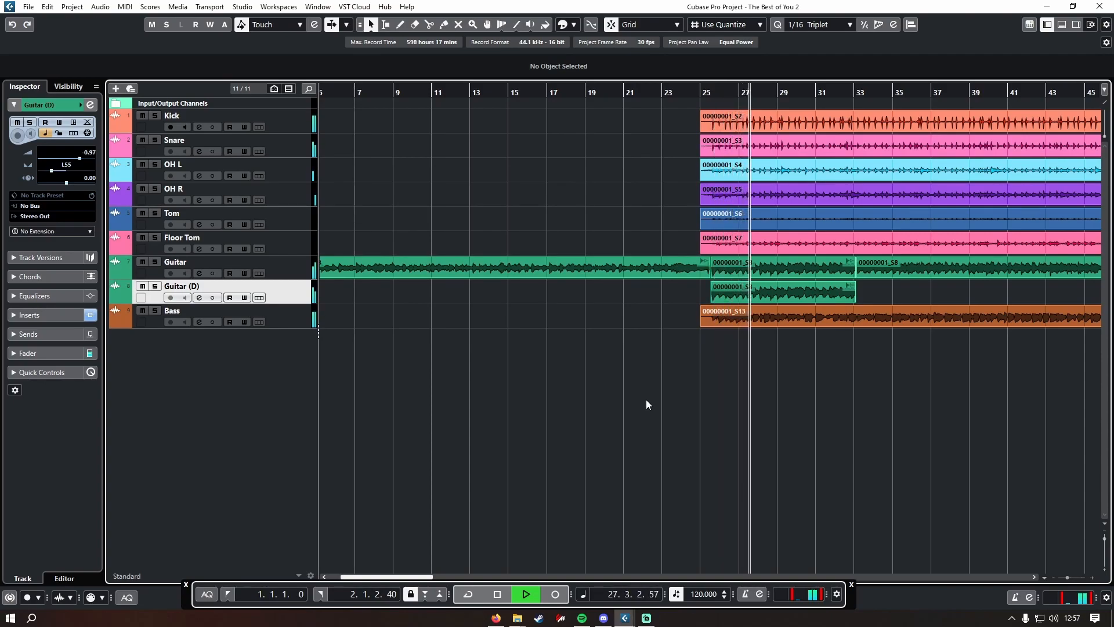
key("space")
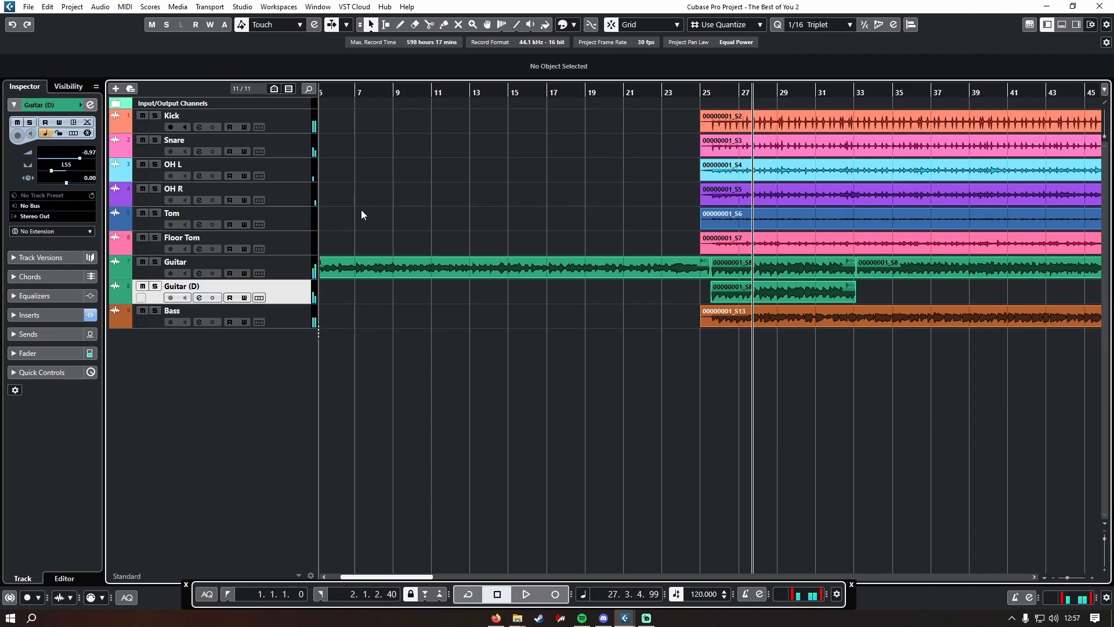
scroll(627, 313, "down", 3)
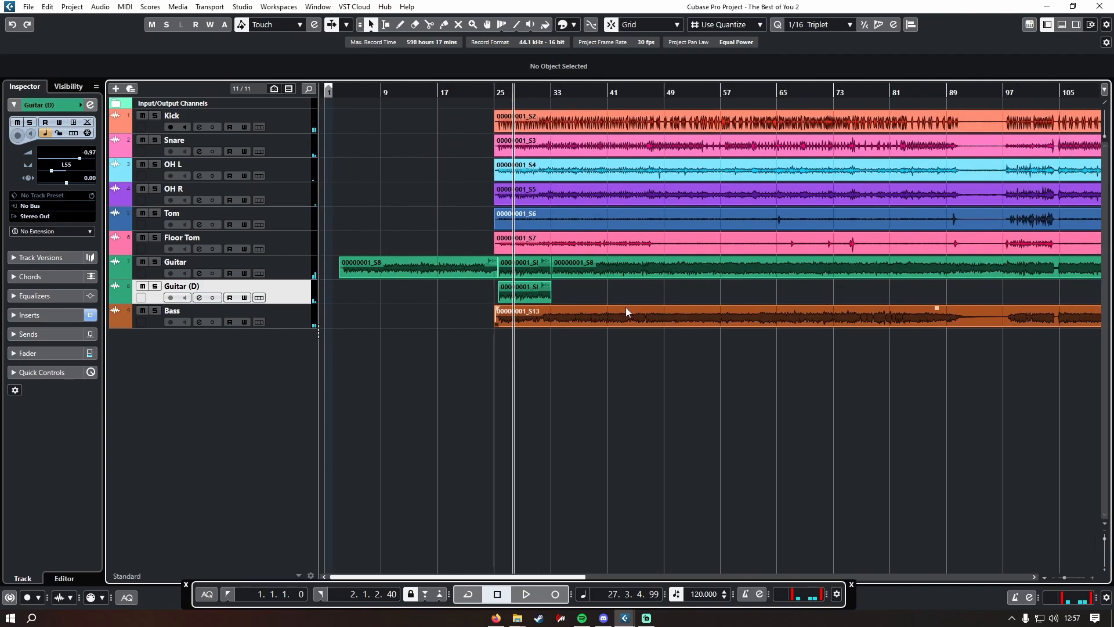
scroll(649, 260, "down", 2)
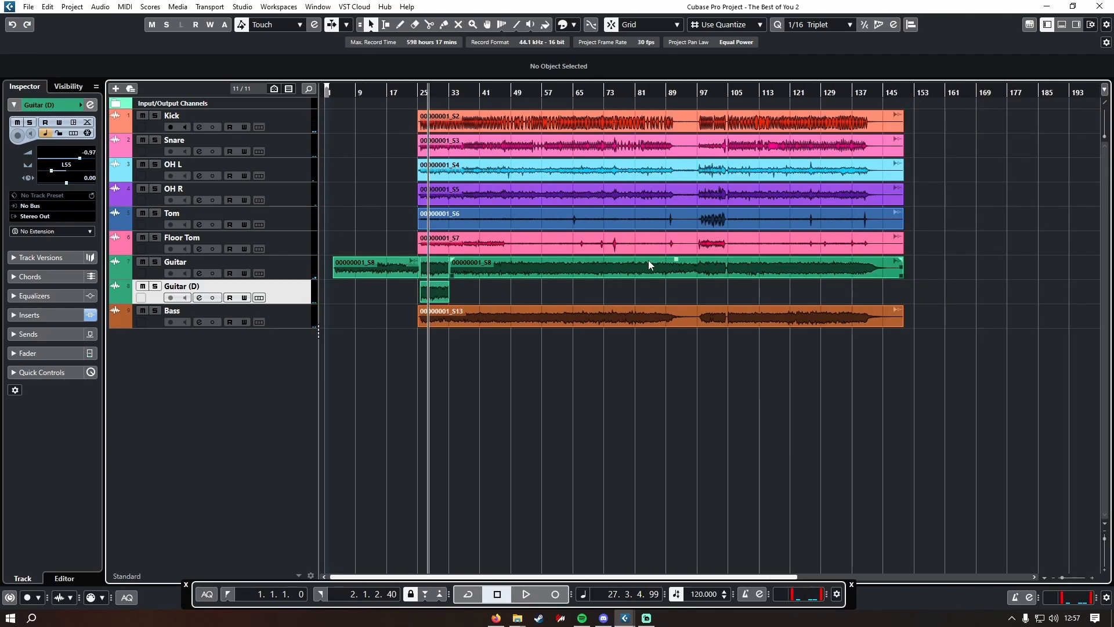